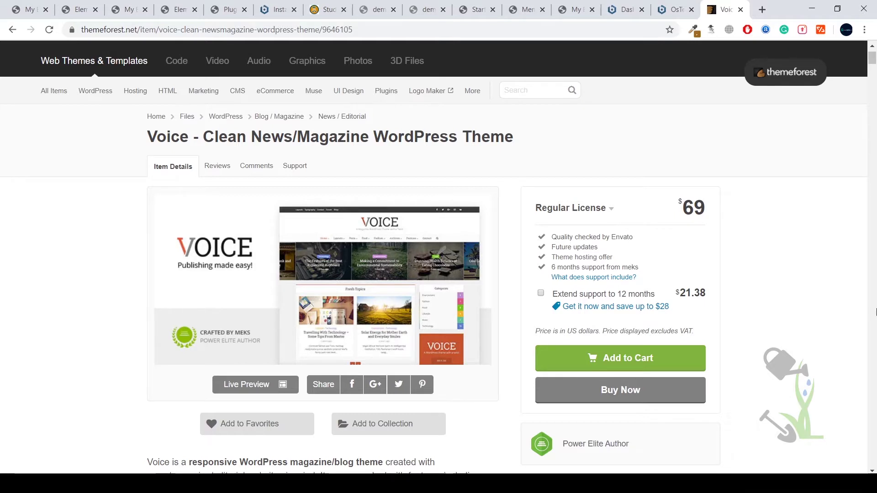
# - Scroll the Voice product page and highlight its 7,136 sales figure
pyautogui.scroll(-3, 876, 312)
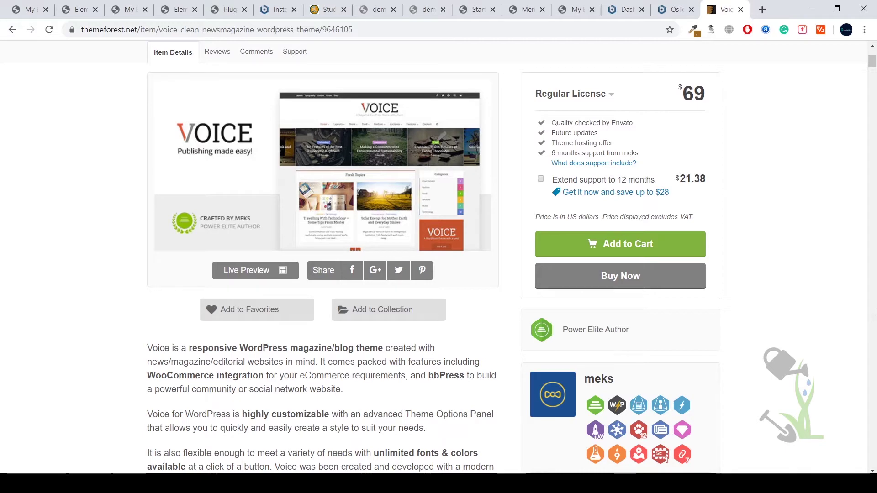
pyautogui.scroll(-5, 876, 324)
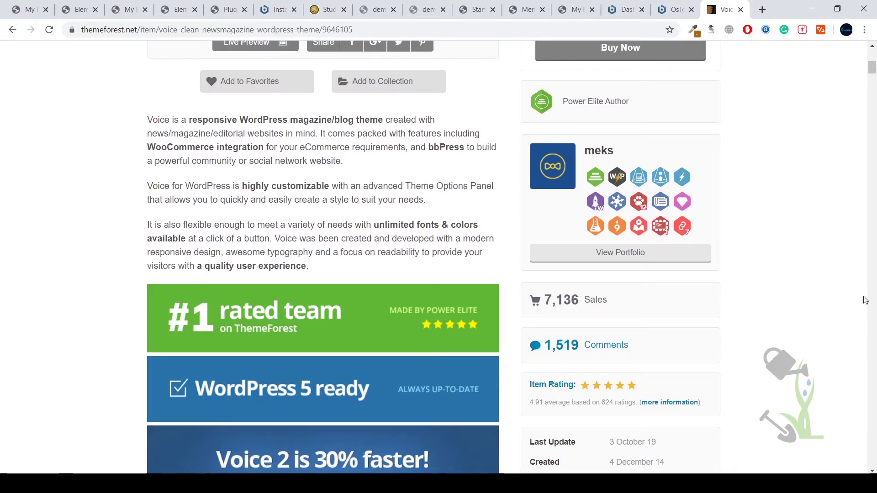
pyautogui.moveTo(545, 300); pyautogui.dragTo(622, 306)
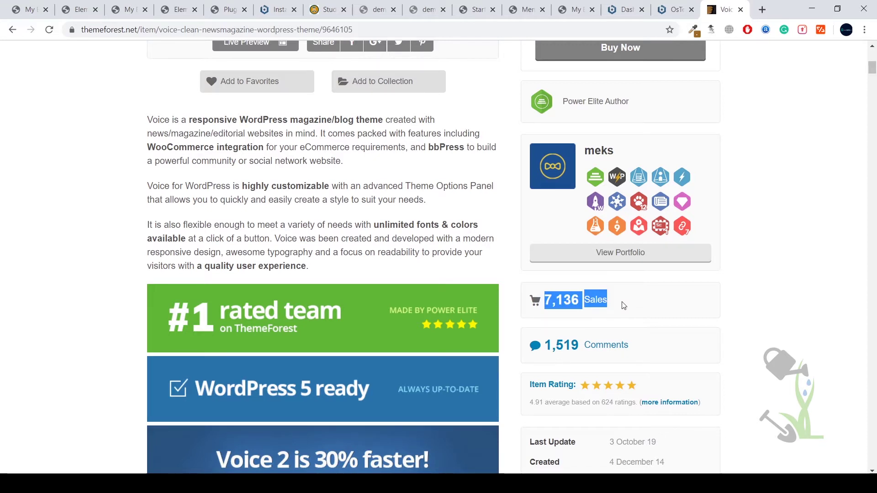
pyautogui.scroll(4, 622, 305)
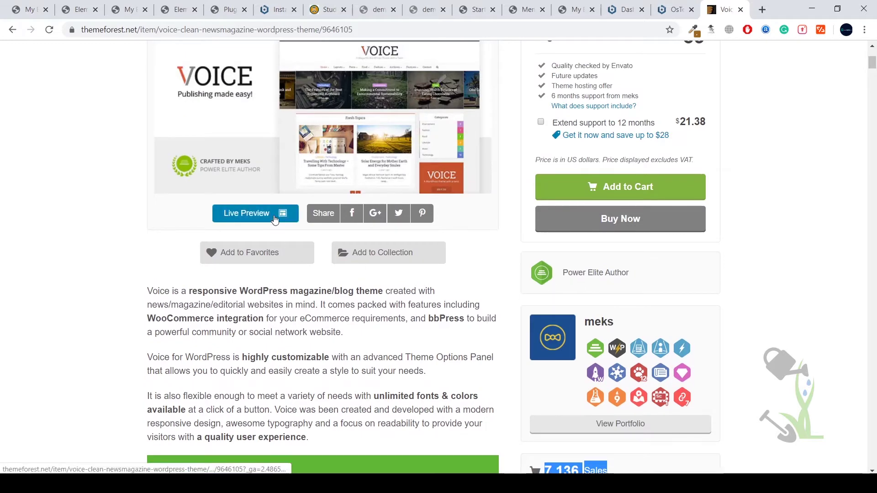
# - Open the Voice theme's live demo preview in its new tab and scroll its homepage
pyautogui.click(254, 213)
pyautogui.scroll(5, 348, 265)
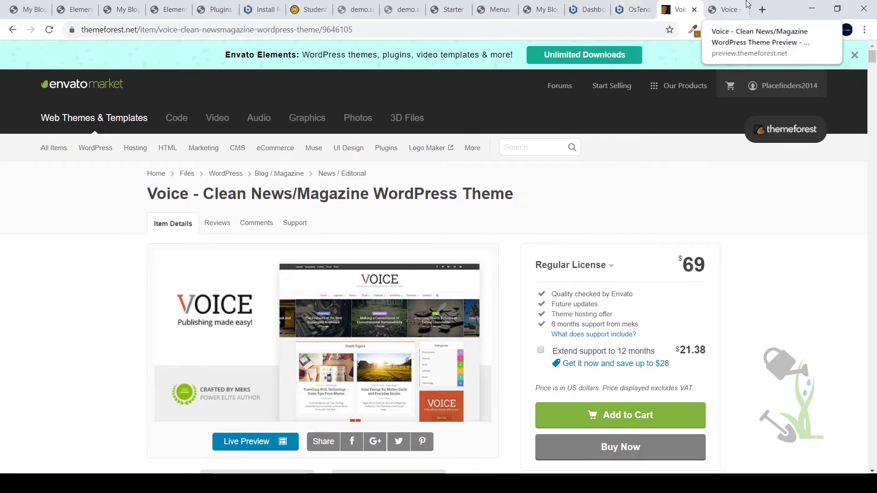
pyautogui.click(727, 9)
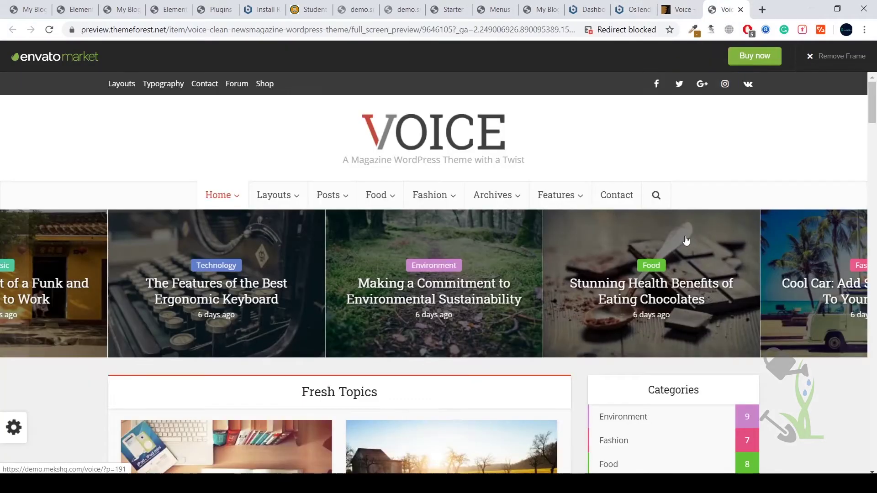
pyautogui.scroll(-15, 638, 253)
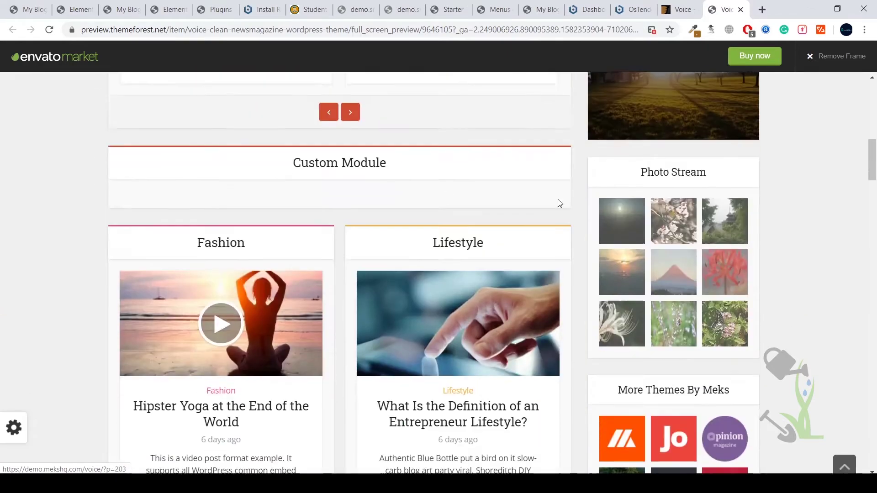
pyautogui.scroll(-18, 544, 276)
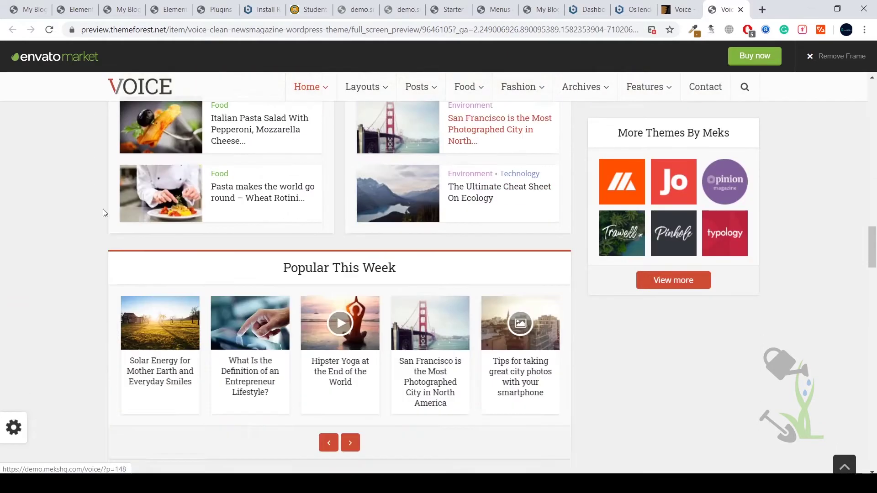
pyautogui.scroll(-4, 670, 286)
pyautogui.scroll(15, 578, 298)
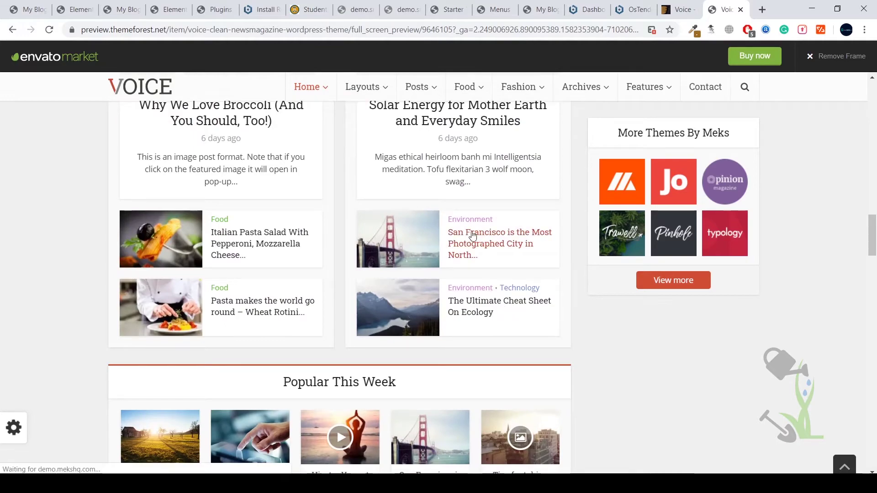
# - Open the San Francisco article in the demo and scroll through it
pyautogui.click(472, 235)
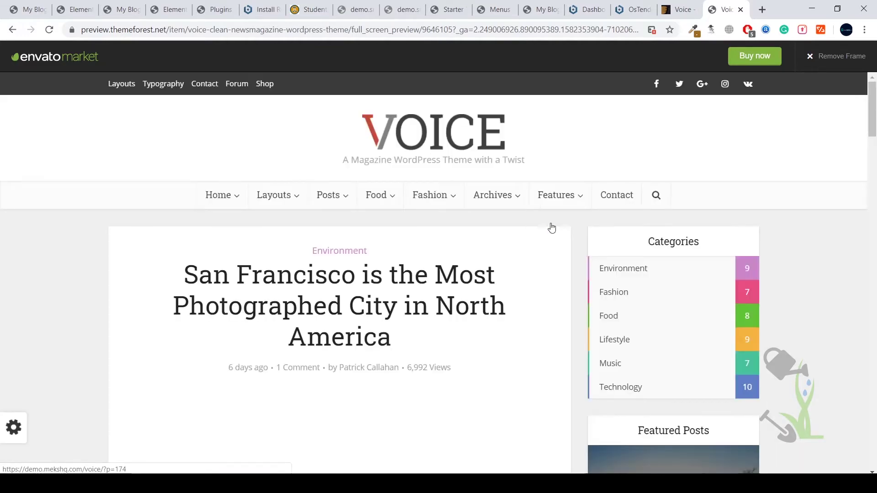
pyautogui.scroll(-15, 568, 240)
pyautogui.scroll(-3, 568, 240)
pyautogui.scroll(17, 569, 241)
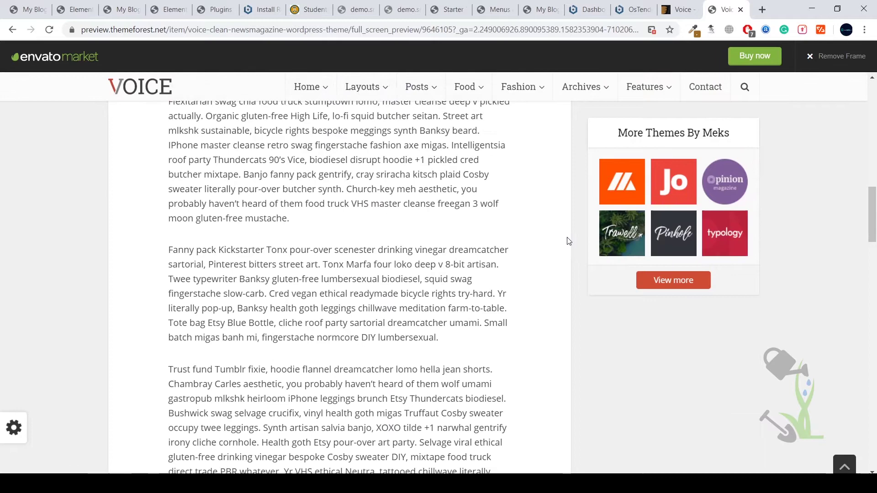
pyautogui.scroll(-4, 569, 241)
pyautogui.scroll(5, 544, 247)
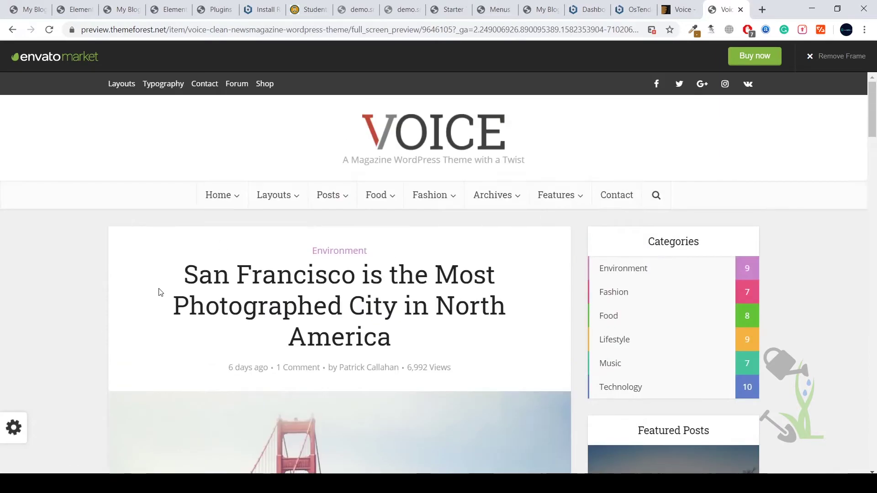
pyautogui.moveTo(230, 266); pyautogui.dragTo(470, 353)
pyautogui.scroll(-1, 476, 342)
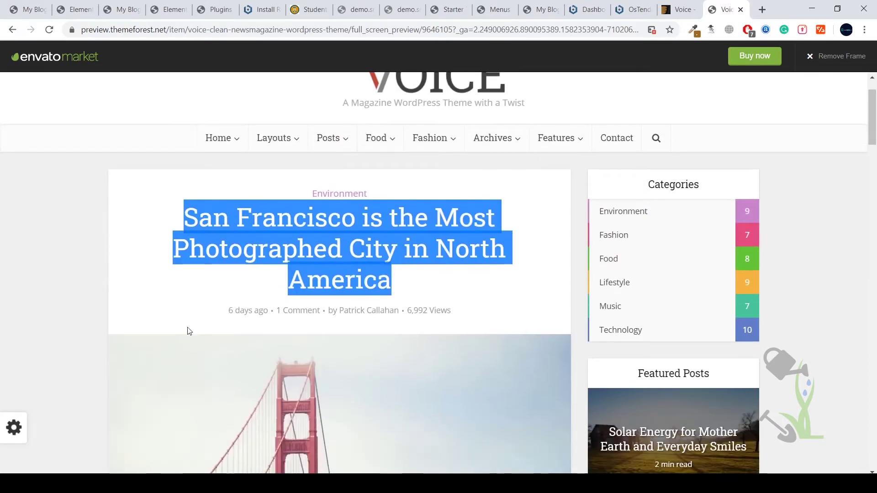
# - Highlight the San Francisco article's date and comment count, then scroll back up
pyautogui.moveTo(229, 315); pyautogui.dragTo(285, 315)
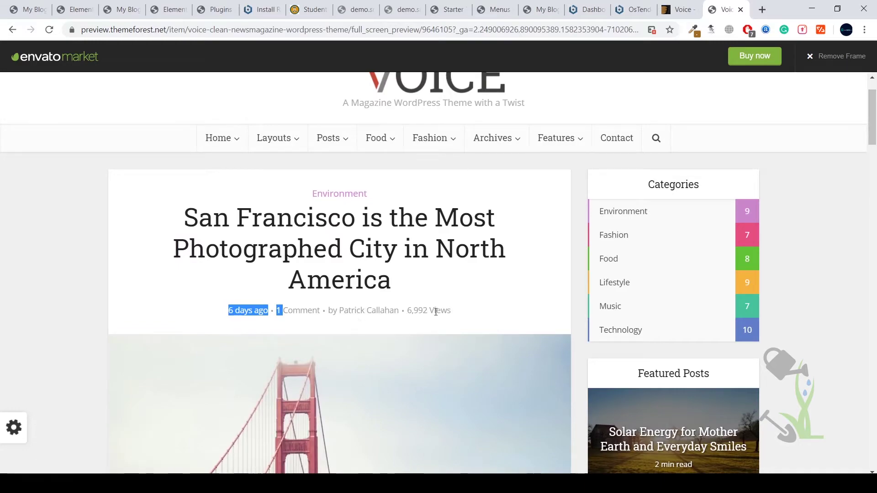
pyautogui.scroll(-10, 449, 310)
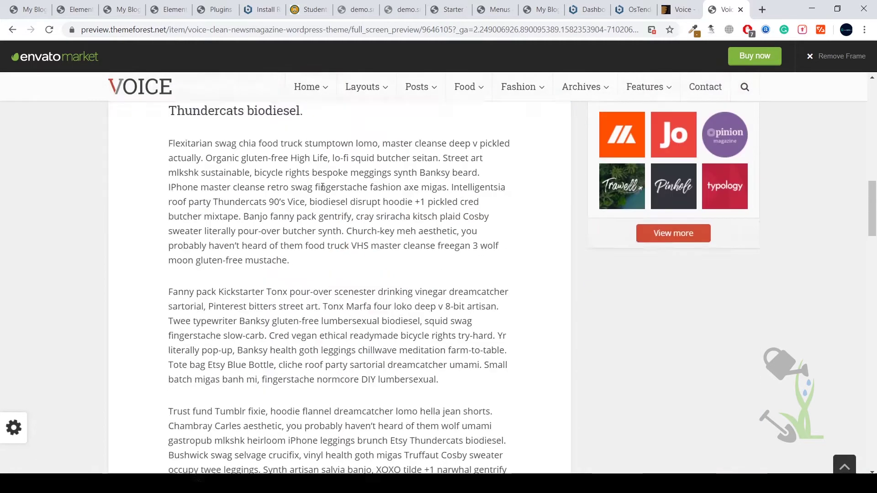
pyautogui.scroll(-2, 323, 187)
pyautogui.rightClick(400, 248)
pyautogui.press('Escape')
pyautogui.scroll(9, 374, 196)
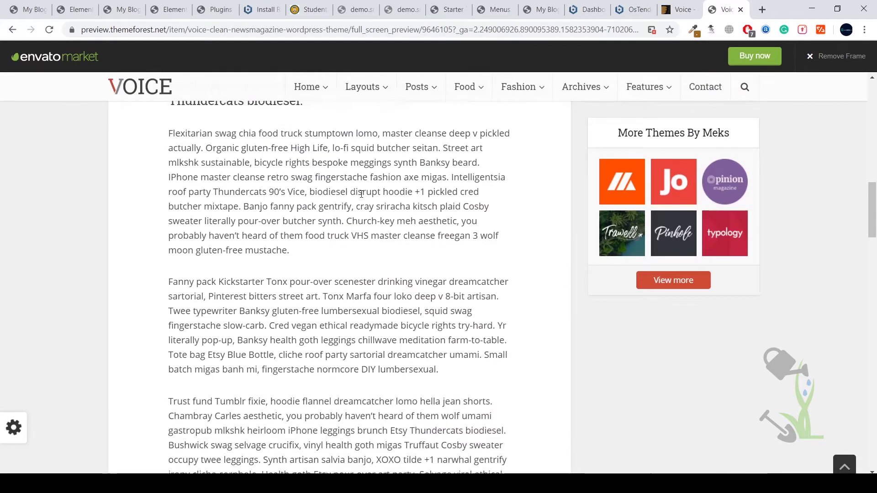
pyautogui.scroll(4, 375, 196)
# - Preview the San Francisco article at 400 px mobile width in DevTools, then close DevTools
pyautogui.rightClick(569, 120)
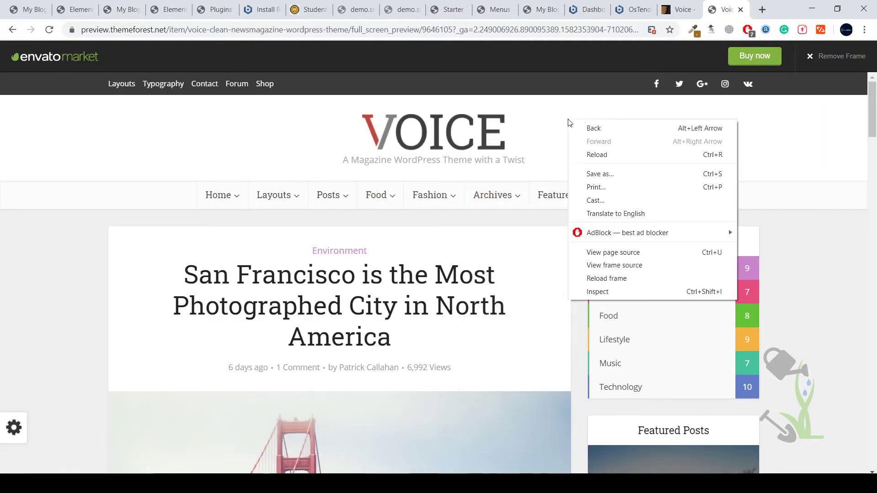
pyautogui.click(631, 292)
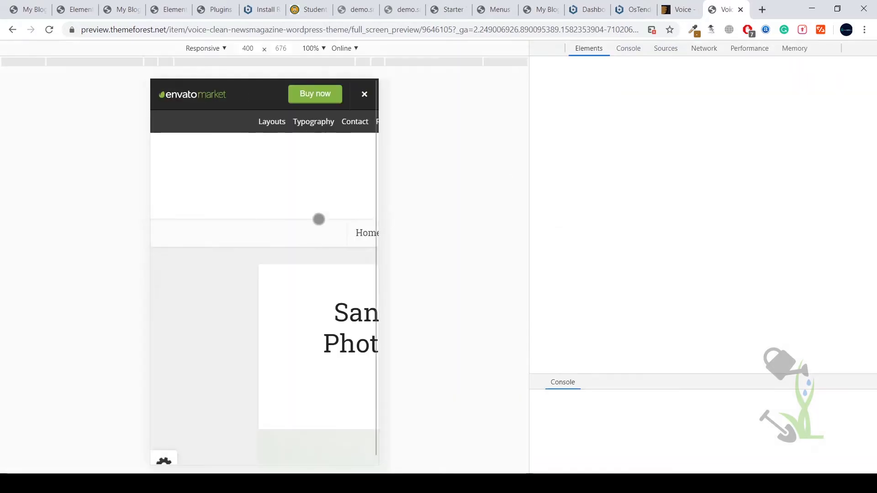
pyautogui.scroll(-15, 319, 224)
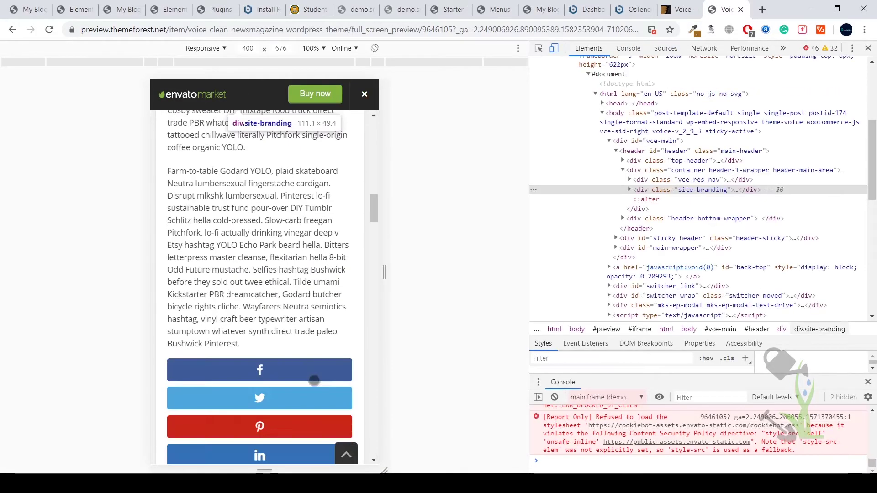
pyautogui.scroll(-20, 314, 381)
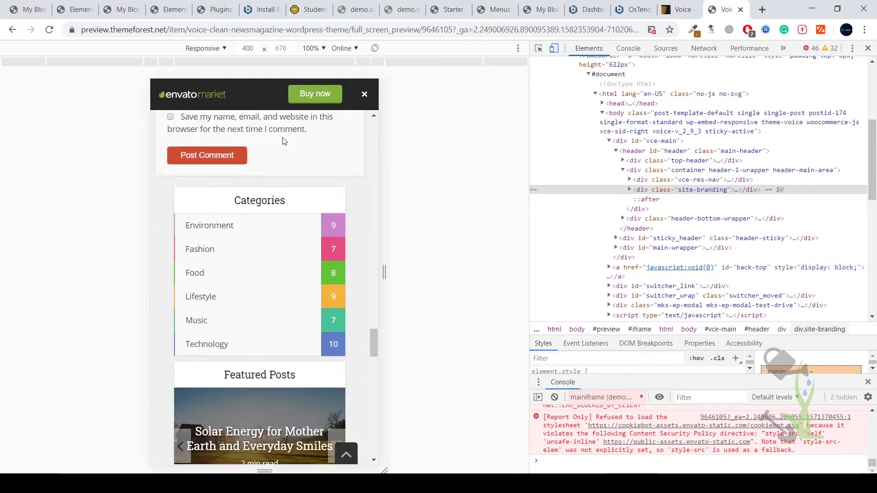
pyautogui.scroll(-8, 283, 140)
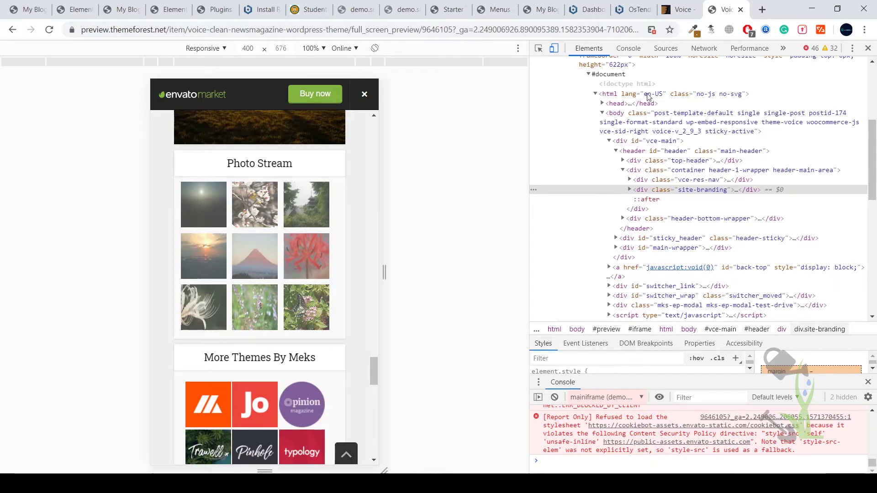
pyautogui.click(868, 48)
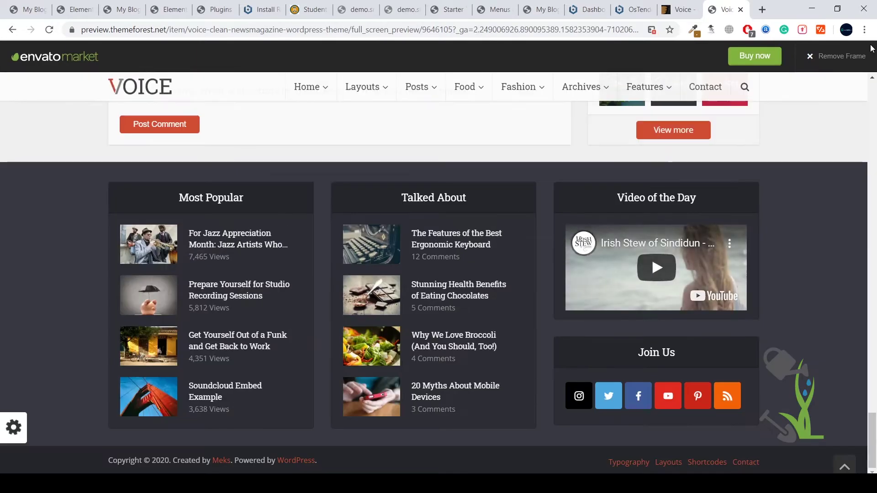
# - Go back to the Voice theme's srmehranclub product page tab
pyautogui.scroll(15, 794, 327)
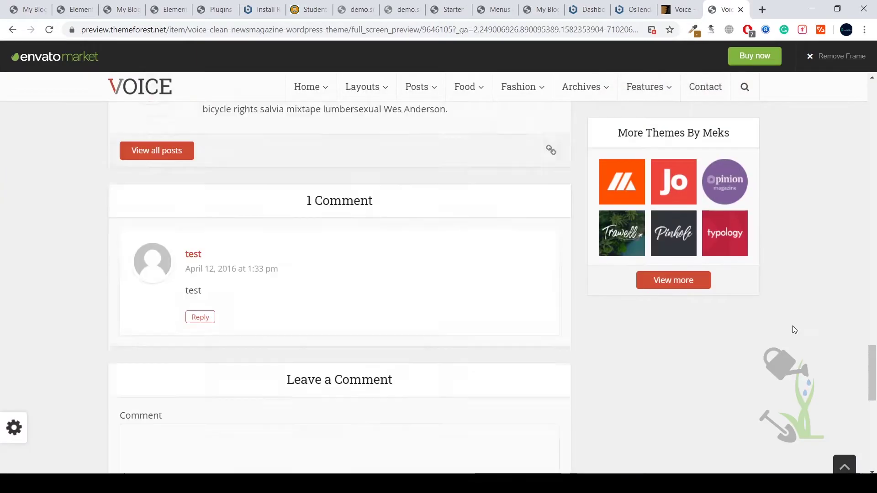
pyautogui.scroll(15, 794, 328)
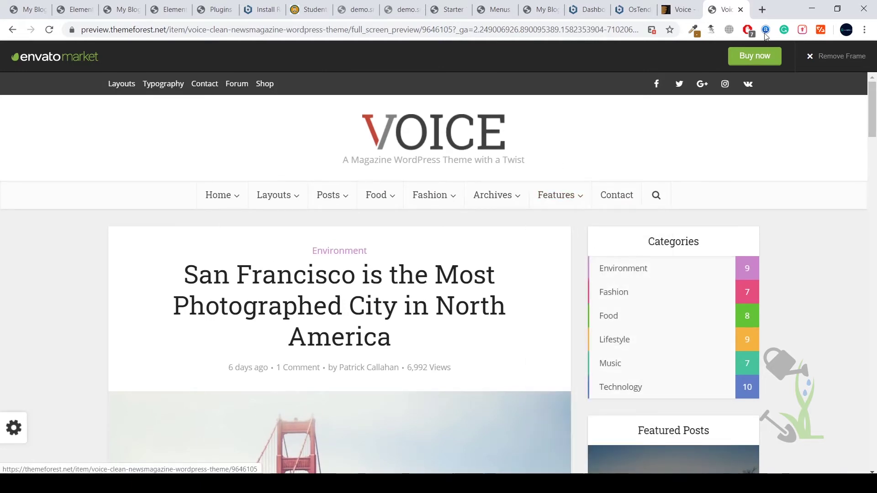
pyautogui.click(690, 5)
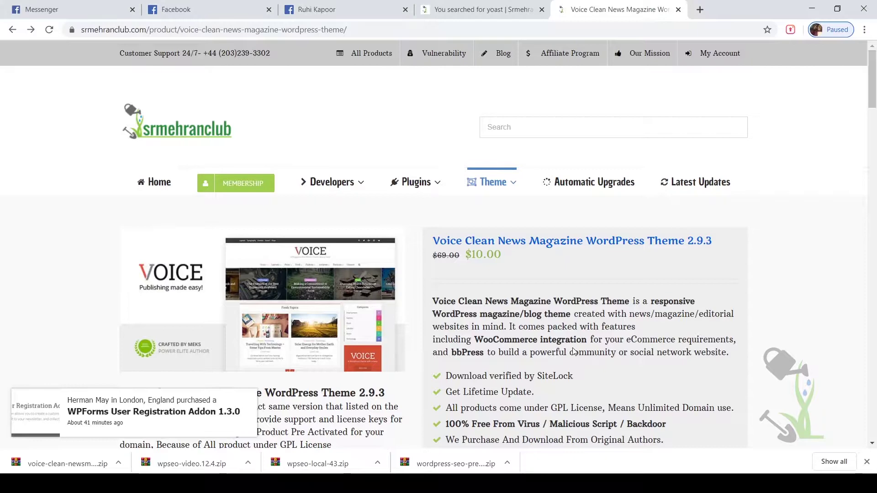
# - Start the Voice theme zip download, then cancel it from the downloads bar
pyautogui.scroll(-4, 666, 289)
pyautogui.scroll(4, 666, 289)
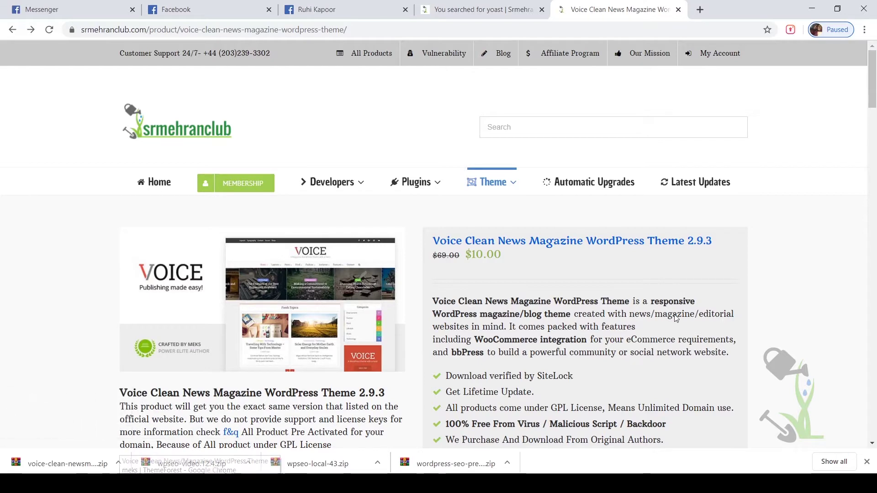
pyautogui.scroll(-4, 675, 318)
pyautogui.scroll(-2, 474, 266)
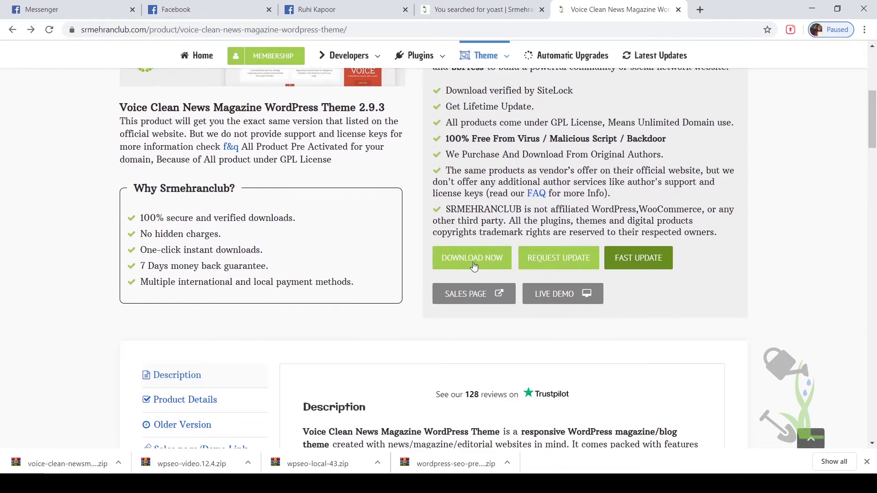
pyautogui.click(474, 267)
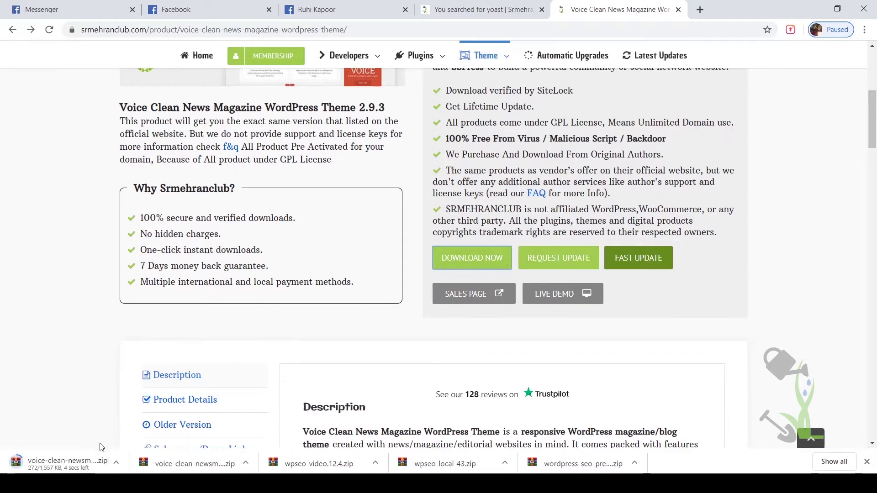
pyautogui.rightClick(74, 469)
pyautogui.click(98, 462)
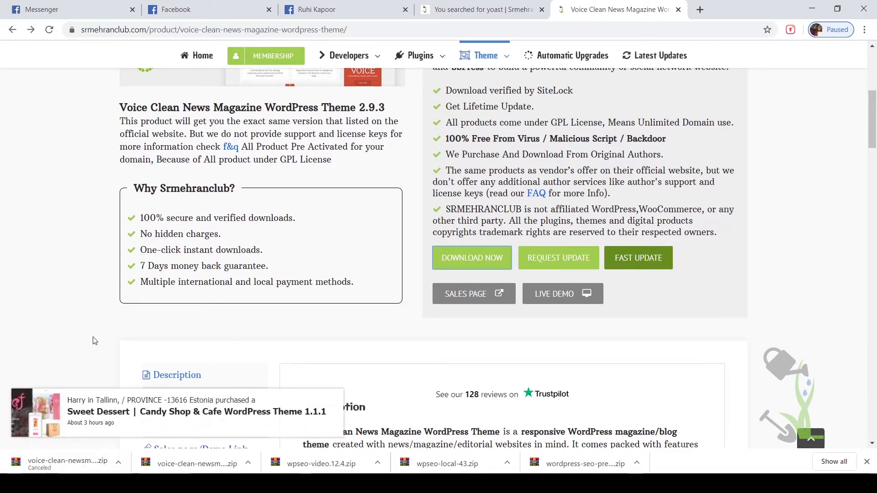
# - Switch to the local OsTende WordPress site at localhost/wordpress
pyautogui.scroll(6, 492, 311)
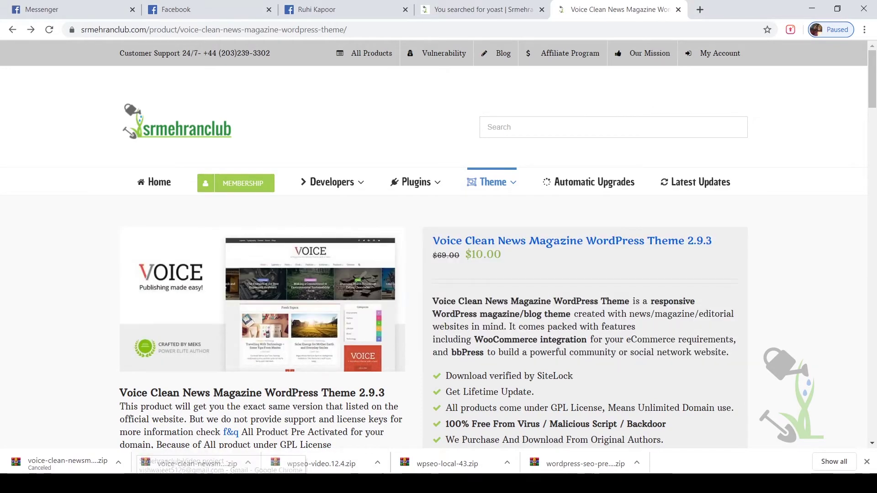
pyautogui.hotkey('alt', 'Tab')
pyautogui.click(631, 10)
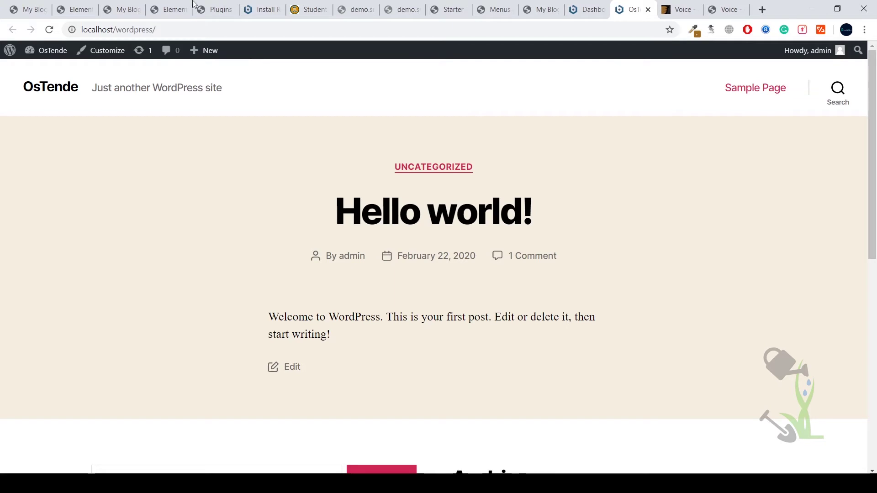
# - Load localhost/wordpress/wp-admin to reach the OsTende admin Dashboard
pyautogui.click(237, 28)
pyautogui.click(237, 28)
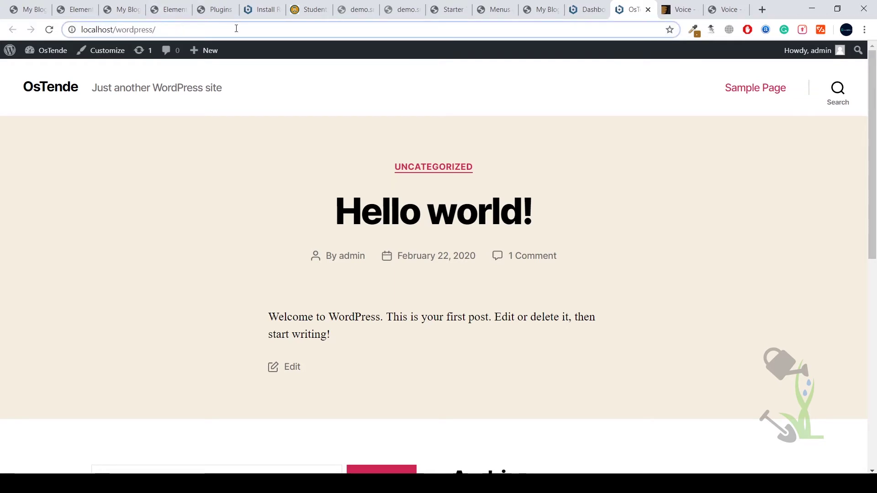
pyautogui.write('wp')
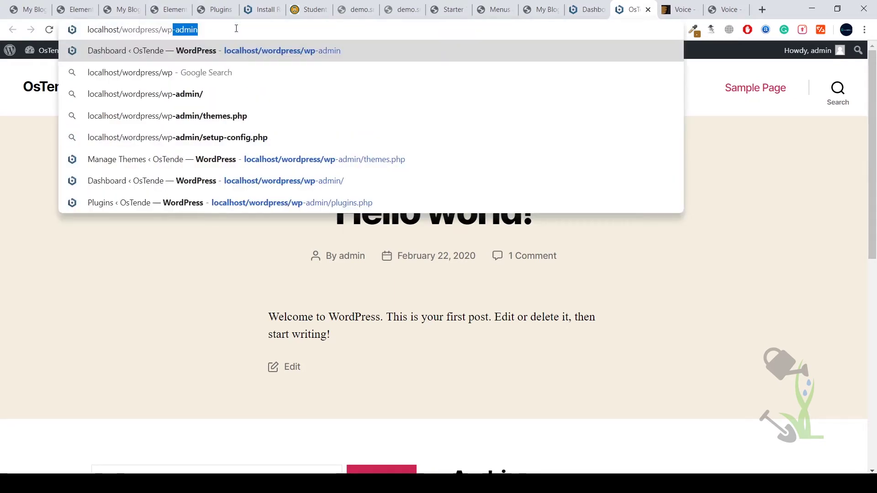
pyautogui.press('Return')
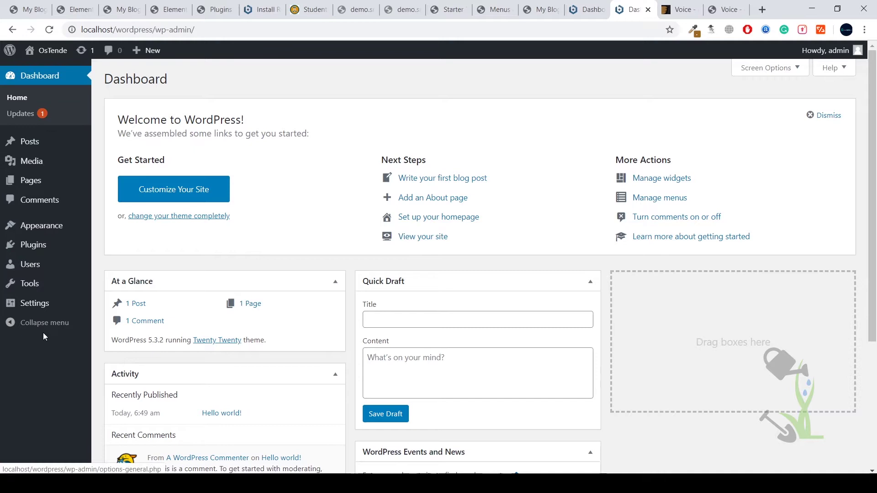
pyautogui.moveTo(35, 241)
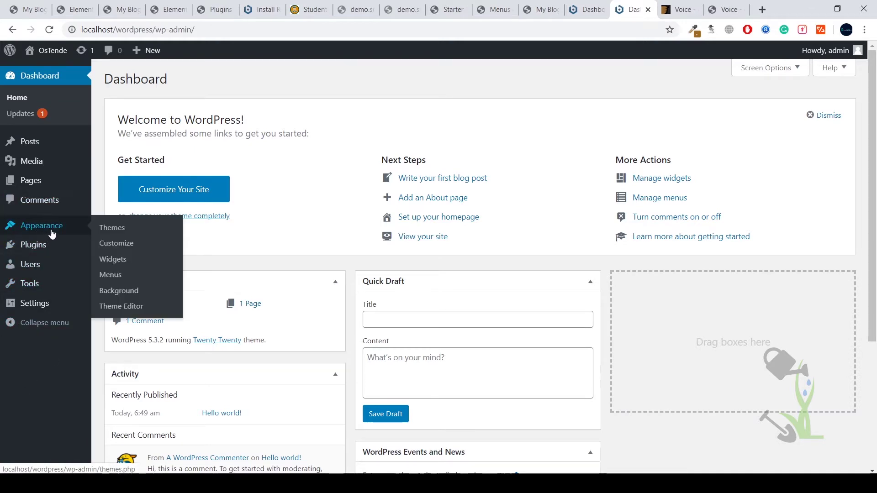
# - Go to Appearance > Themes and choose Add New to reach the Add Themes page
pyautogui.click(115, 233)
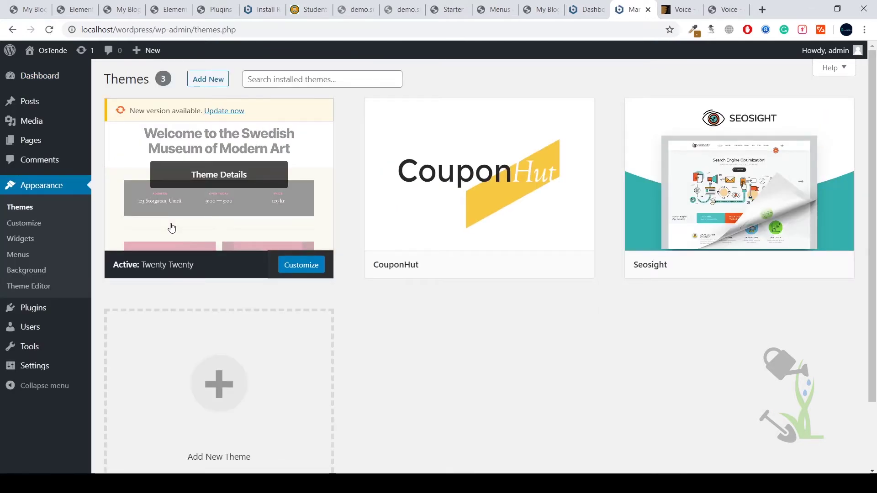
pyautogui.click(223, 79)
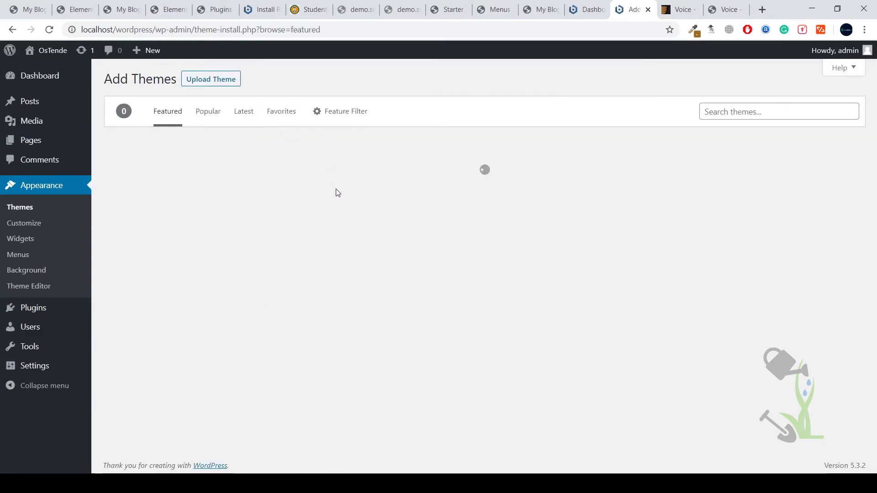
pyautogui.scroll(-9, 355, 281)
pyautogui.scroll(6, 354, 297)
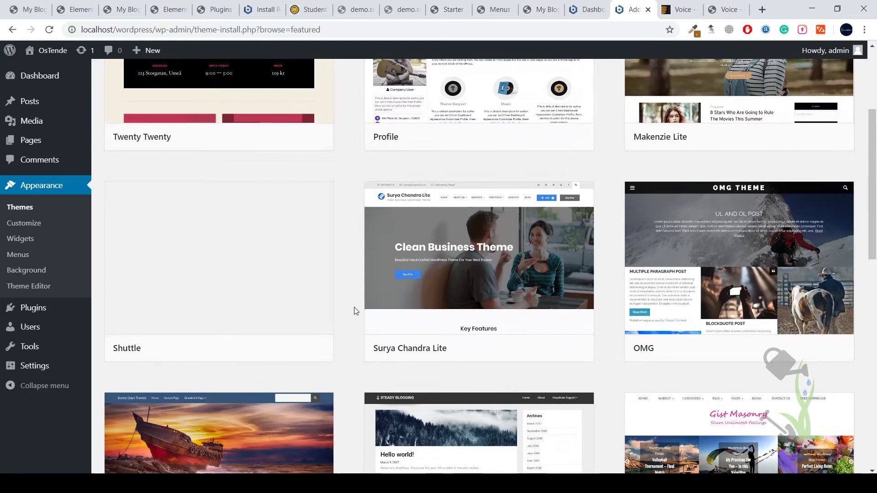
pyautogui.scroll(3, 355, 308)
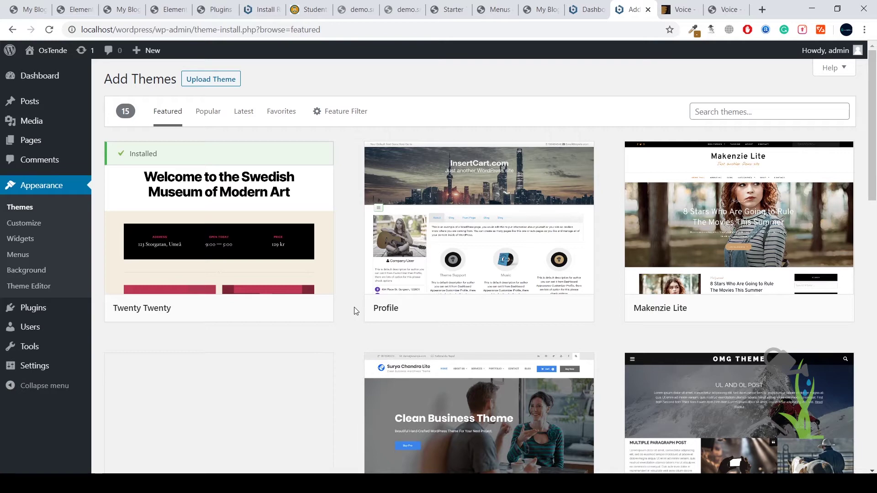
# - Upload and install voice.zip as a theme, then activate Voice
pyautogui.moveTo(133, 161)
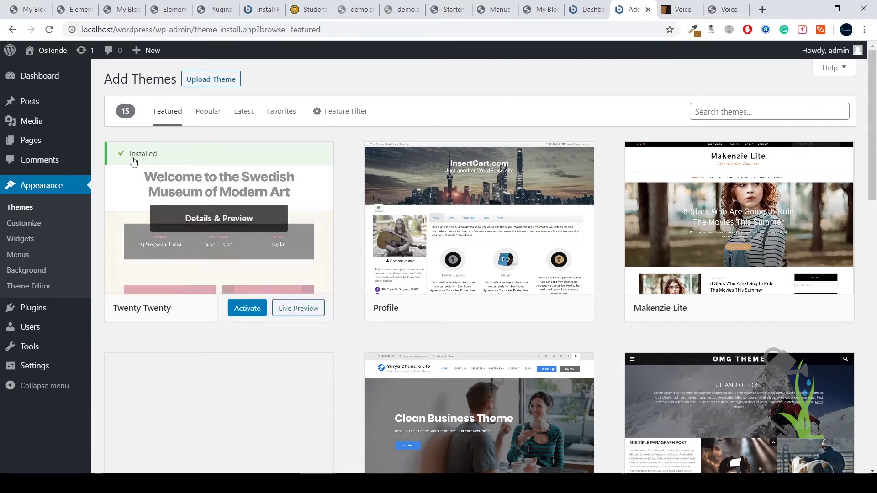
pyautogui.click(231, 78)
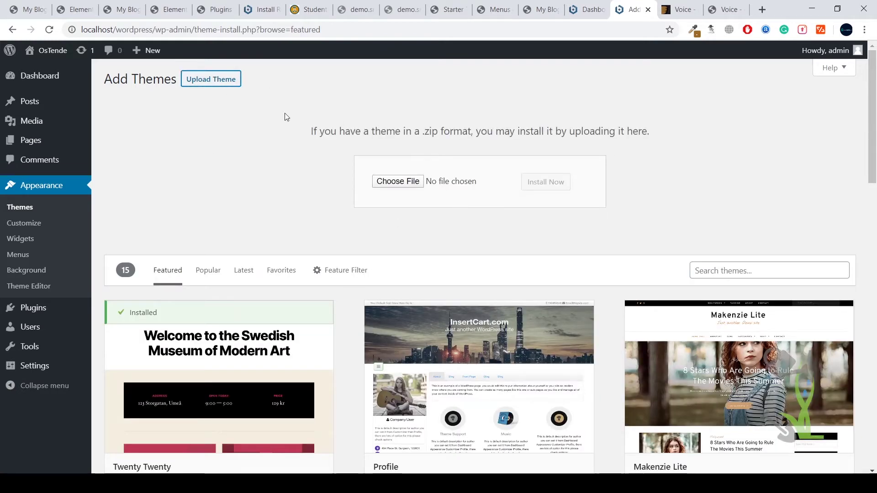
pyautogui.click(386, 180)
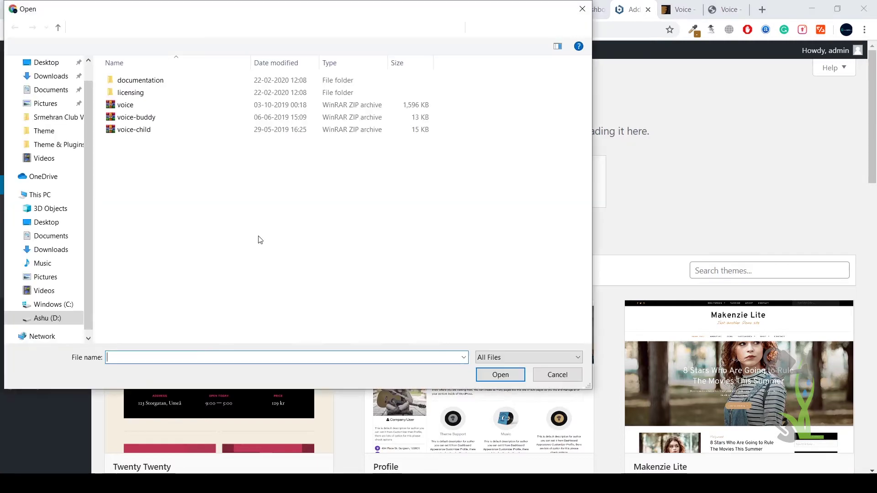
pyautogui.click(137, 108)
pyautogui.click(507, 375)
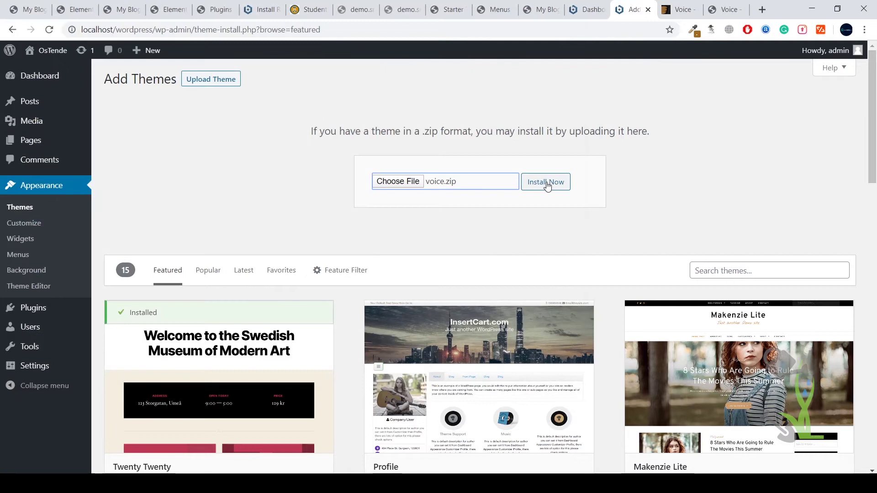
pyautogui.click(547, 185)
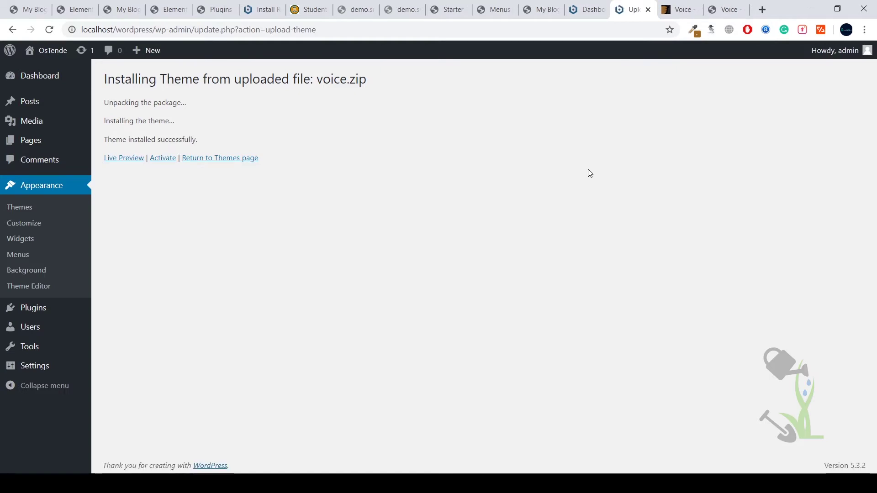
pyautogui.click(164, 160)
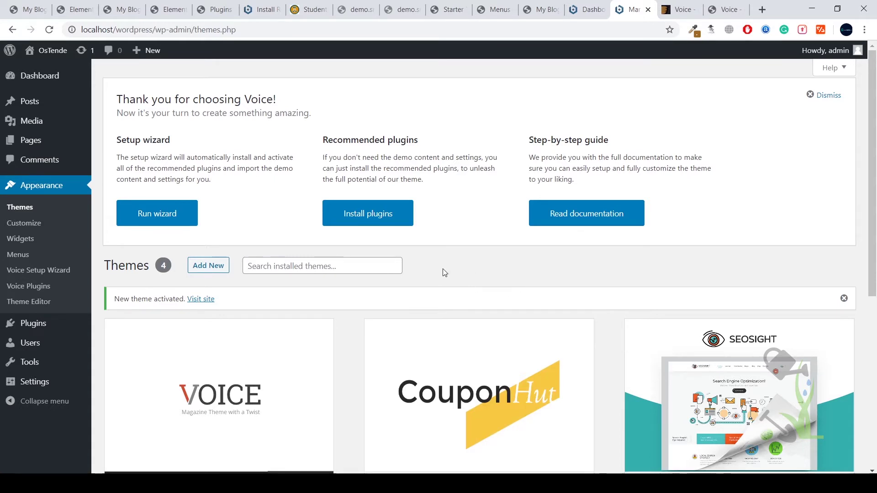
# - Open the Voice theme's recommended plugins list and review their Recommended type
pyautogui.moveTo(120, 141); pyautogui.dragTo(414, 141)
pyautogui.click(615, 141)
pyautogui.click(376, 219)
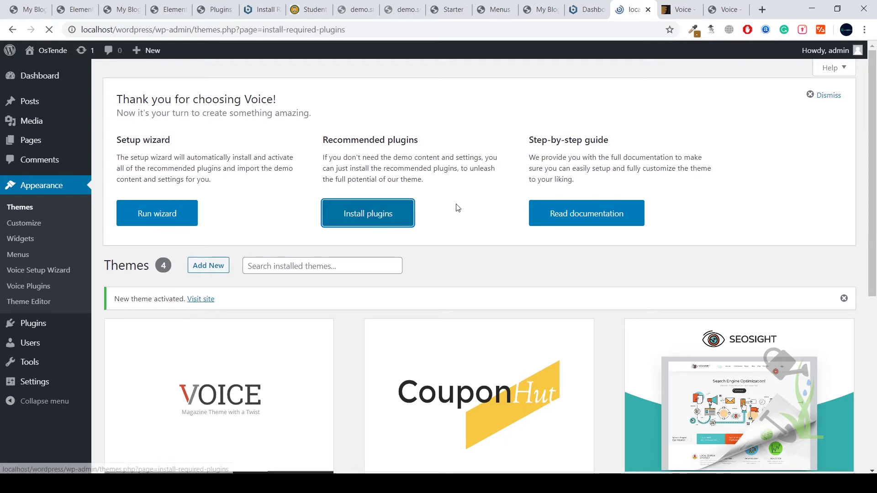
pyautogui.scroll(-5, 358, 279)
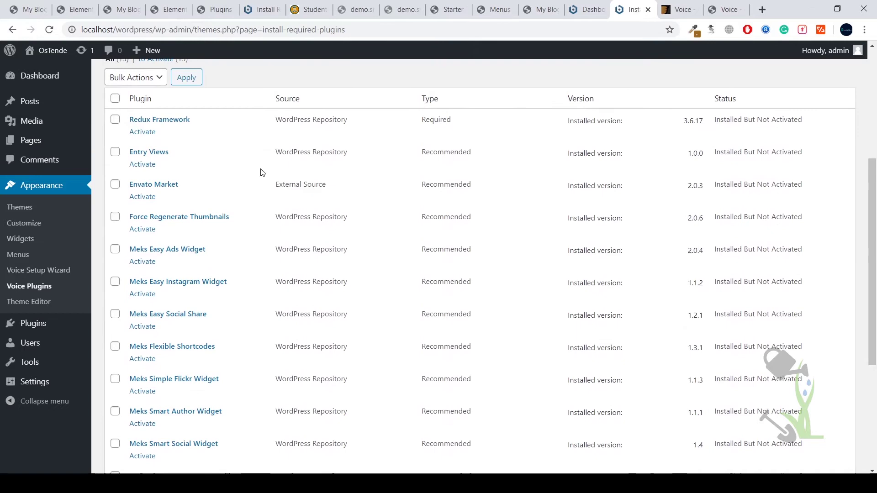
pyautogui.scroll(-5, 262, 172)
pyautogui.scroll(5, 415, 257)
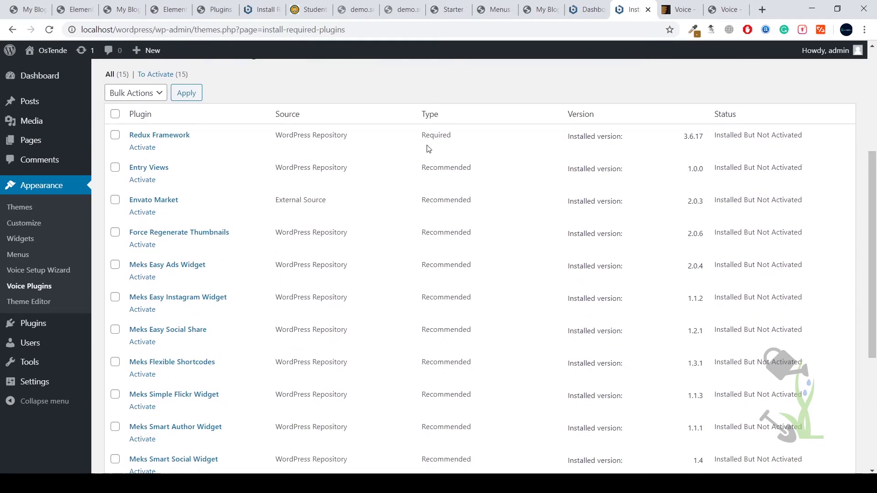
pyautogui.moveTo(422, 172); pyautogui.dragTo(470, 170)
pyautogui.moveTo(450, 201); pyautogui.dragTo(469, 201)
pyautogui.moveTo(438, 233); pyautogui.dragTo(459, 233)
pyautogui.scroll(4, 486, 270)
pyautogui.scroll(-2, 555, 284)
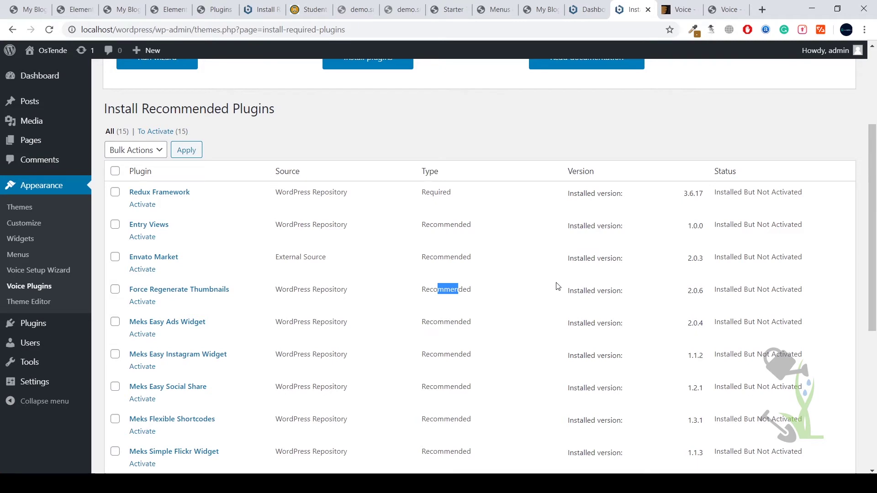
# - Select all 15 recommended plugins and bulk-activate them
pyautogui.click(115, 171)
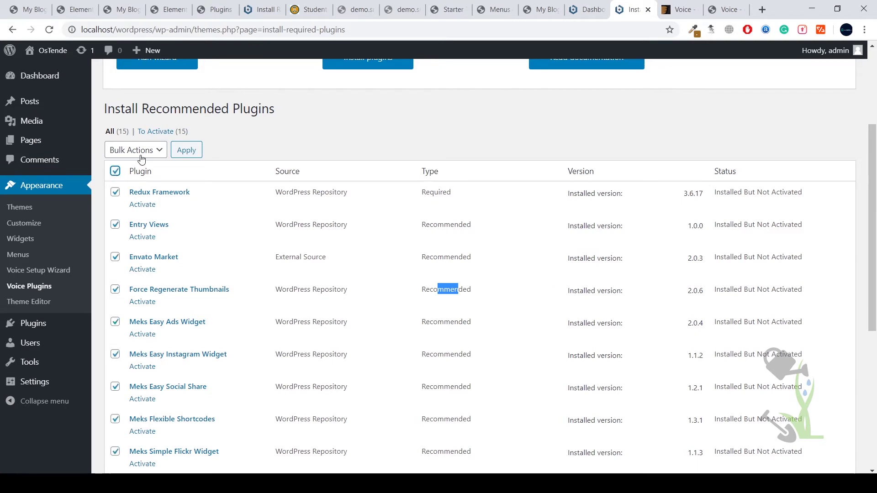
pyautogui.click(145, 151)
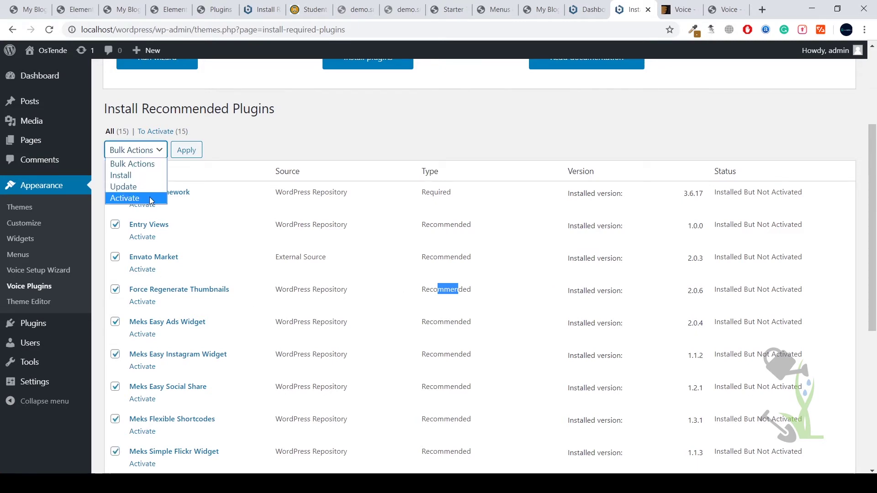
pyautogui.click(137, 198)
pyautogui.click(198, 155)
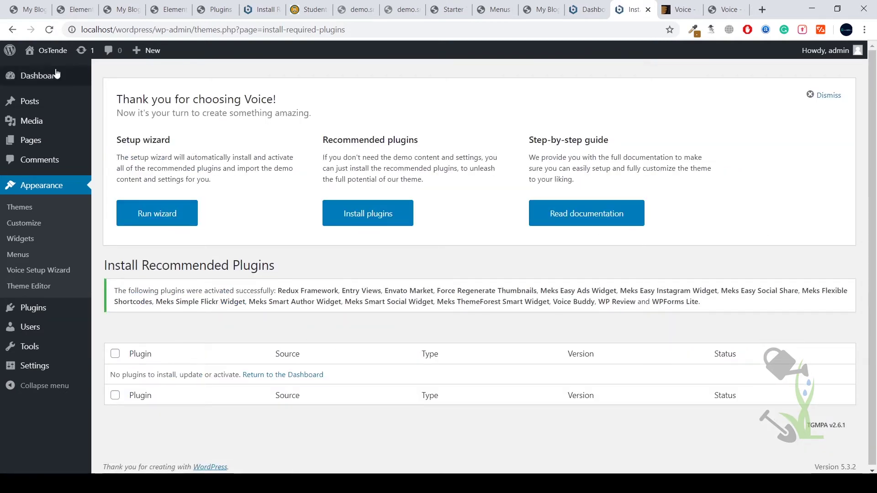
# - Launch the Voice setup wizard from Appearance > Themes and advance past the plugins step
pyautogui.click(20, 207)
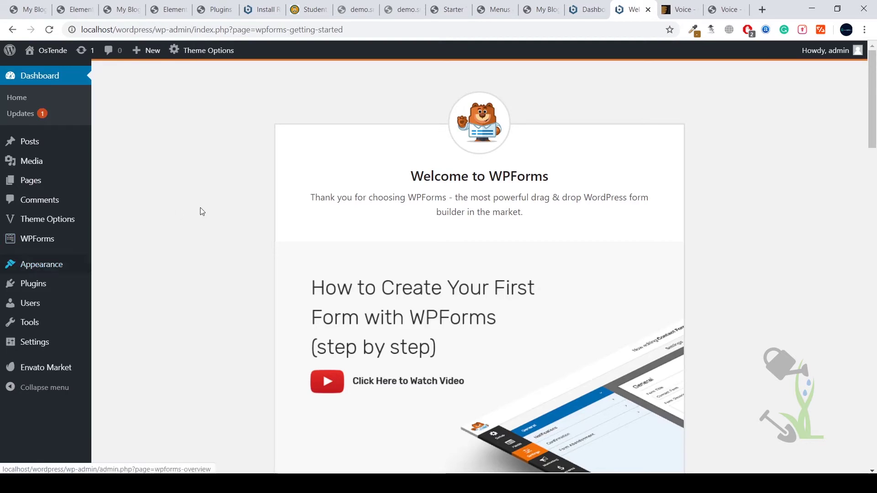
pyautogui.click(61, 267)
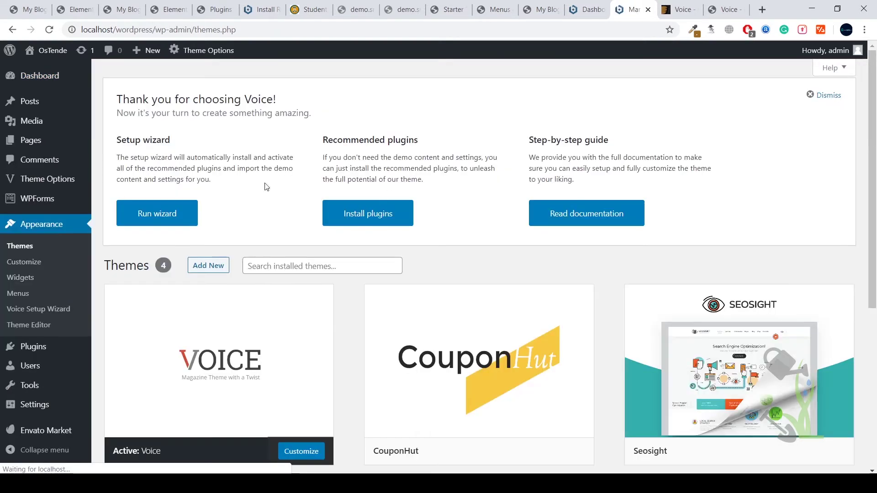
pyautogui.click(157, 213)
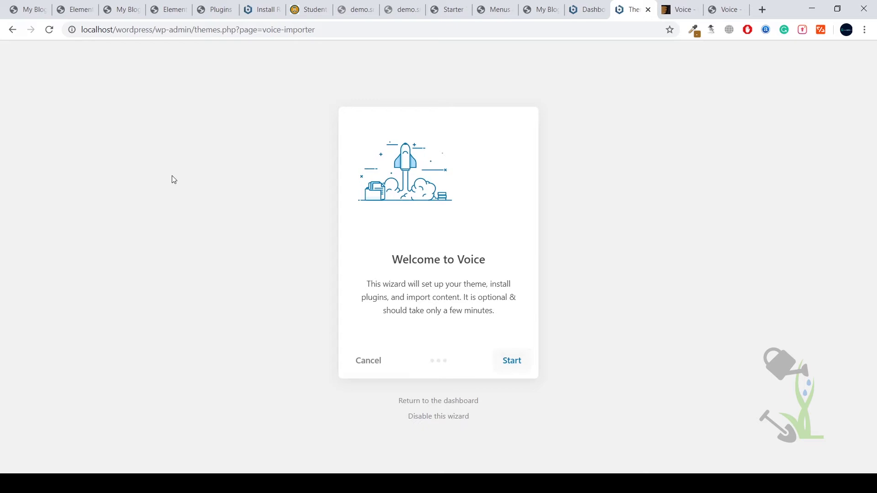
pyautogui.click(515, 364)
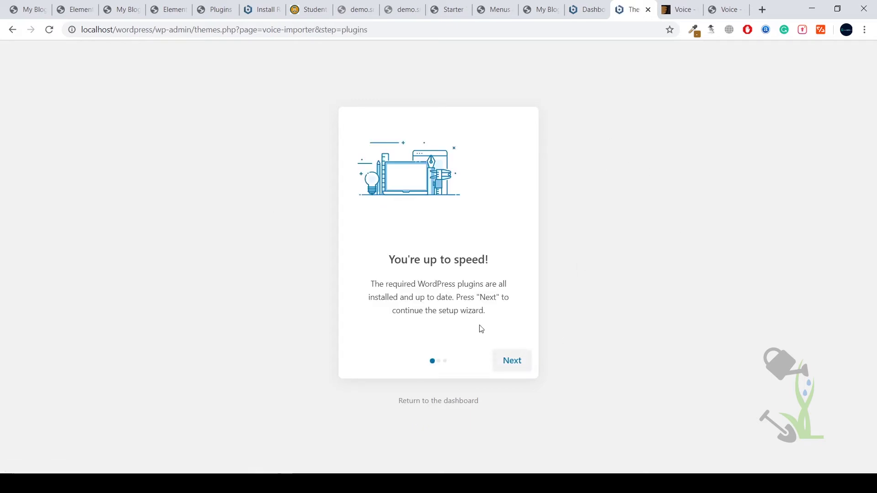
pyautogui.click(518, 363)
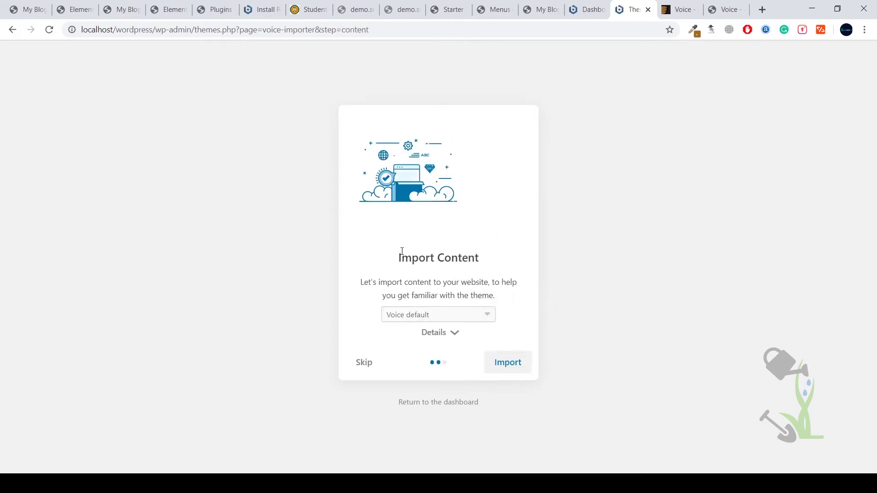
# - Choose the Voice minimal demo and import its content
pyautogui.click(478, 315)
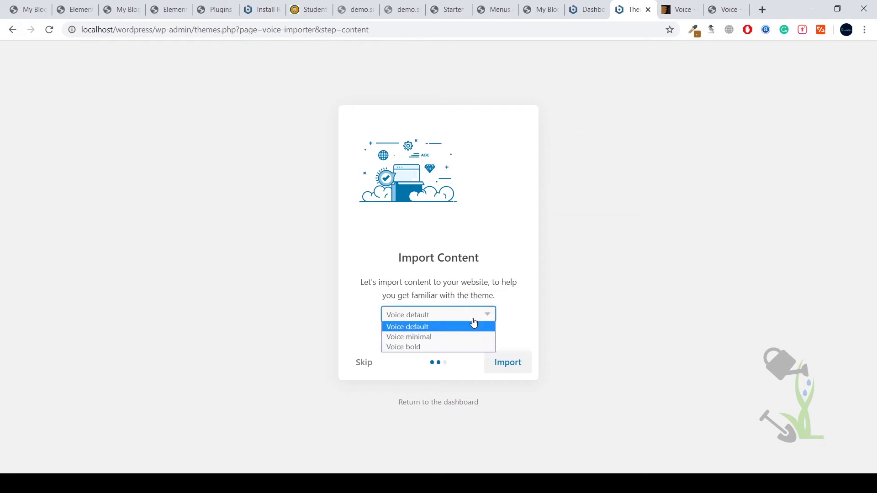
pyautogui.click(471, 337)
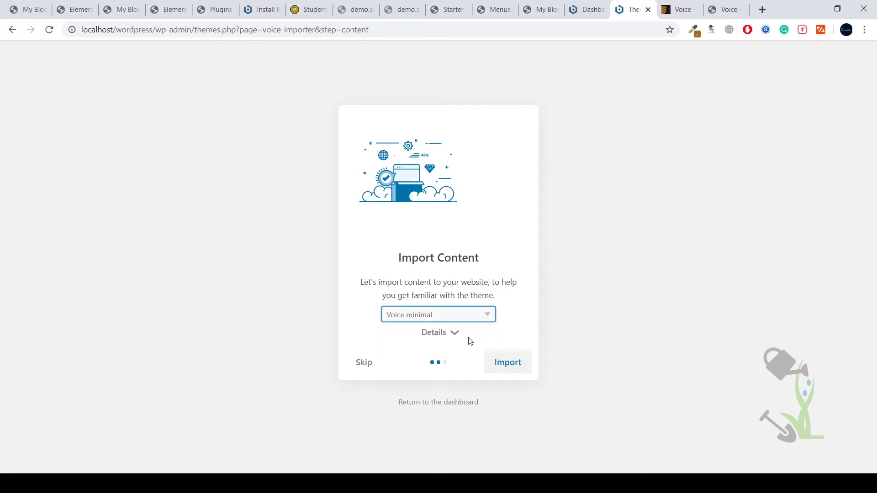
pyautogui.click(455, 335)
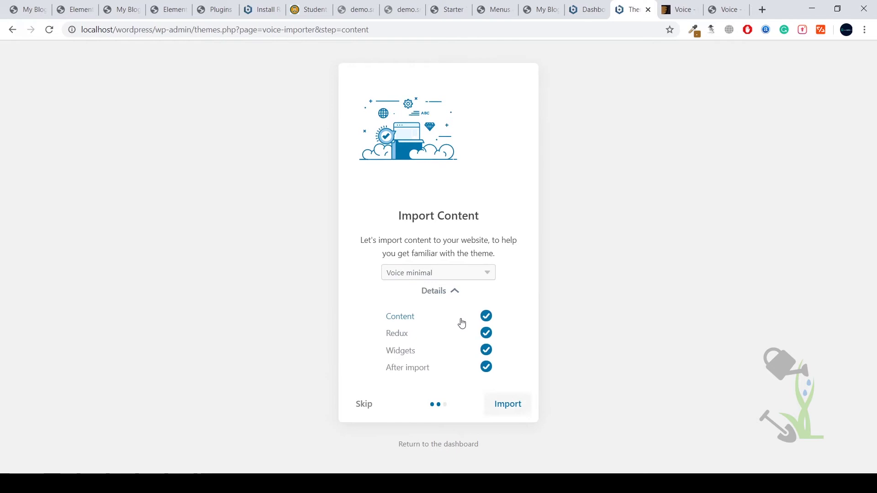
pyautogui.click(513, 412)
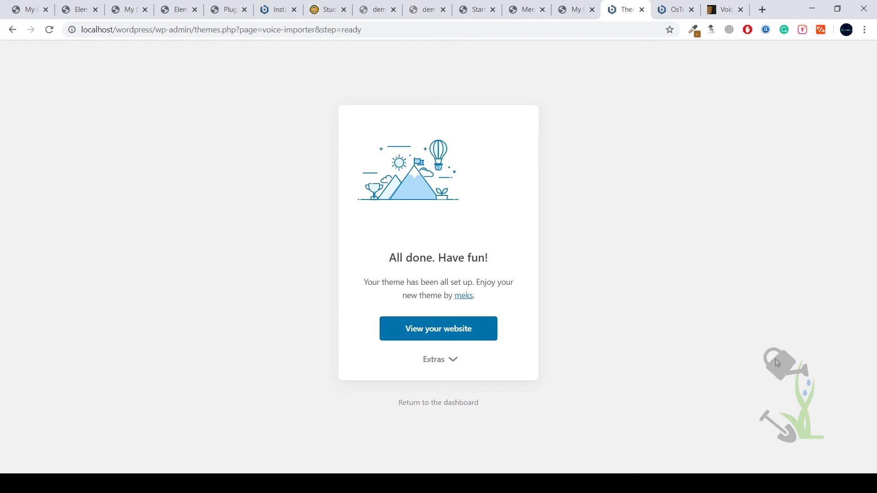
# - View the OsTende front end and scroll through its Voice demo post grid and back up
pyautogui.click(425, 336)
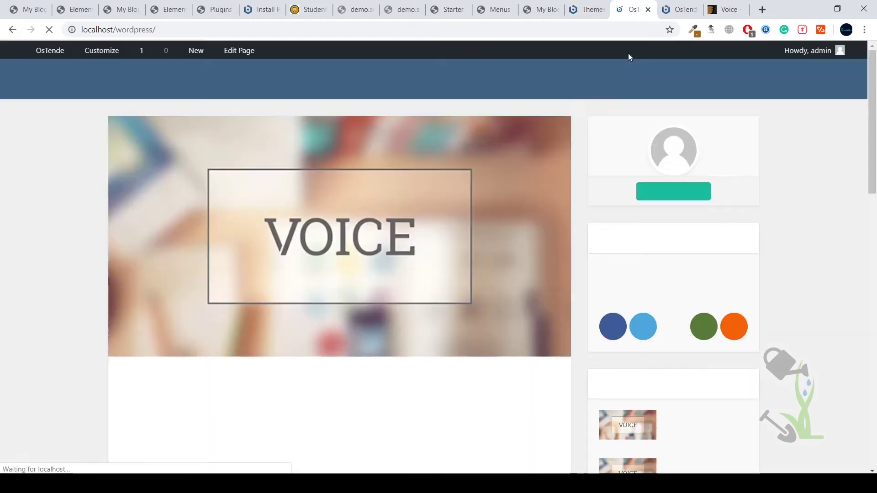
pyautogui.scroll(-3, 583, 178)
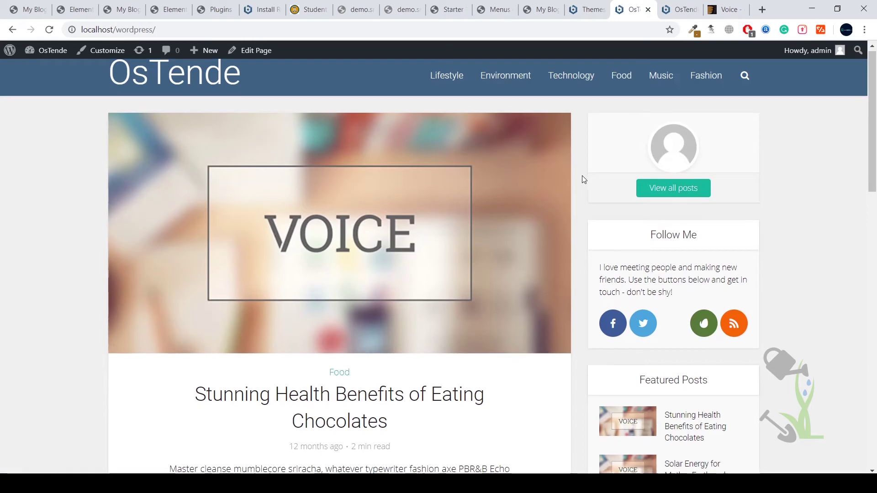
pyautogui.scroll(-5, 583, 175)
pyautogui.scroll(8, 583, 175)
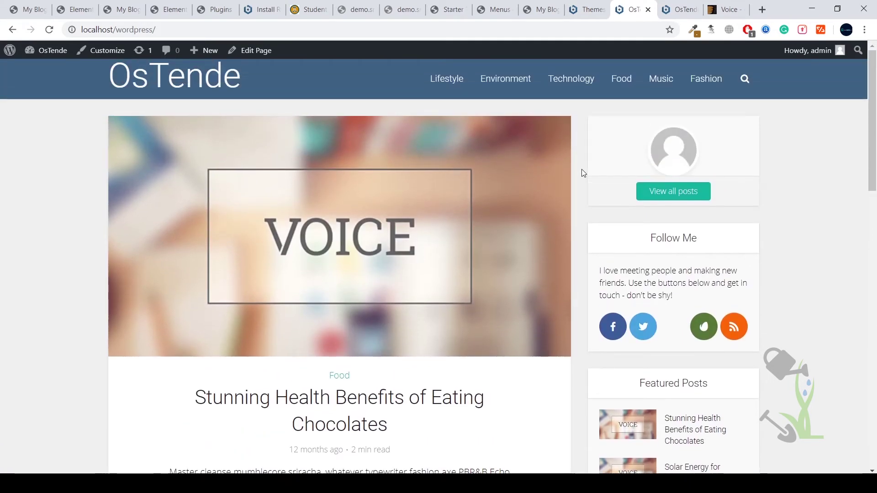
pyautogui.scroll(-10, 582, 170)
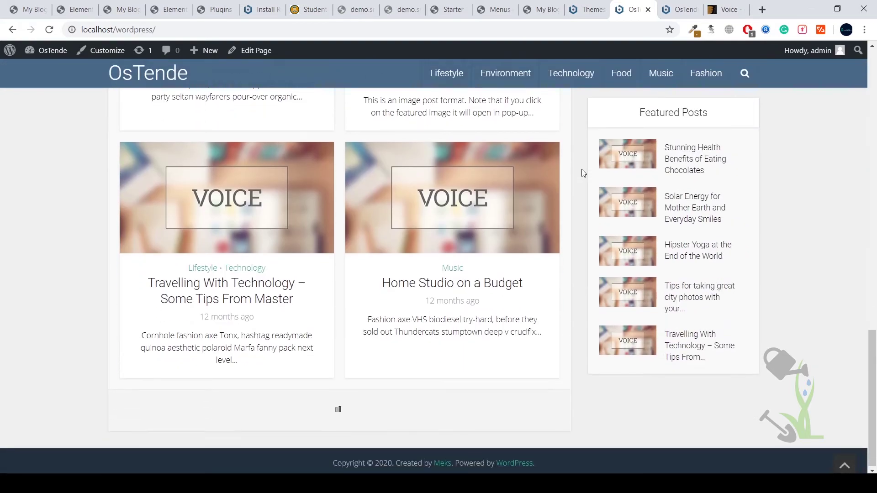
pyautogui.scroll(4, 582, 170)
pyautogui.scroll(8, 582, 169)
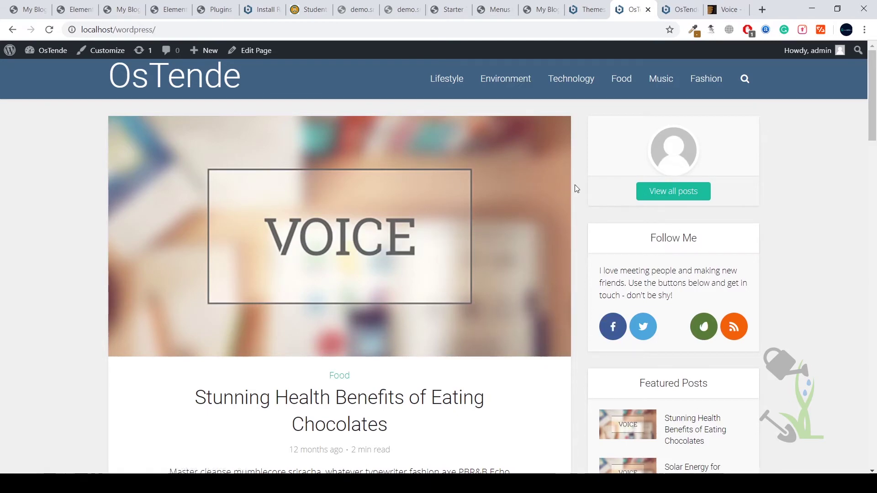
pyautogui.scroll(-8, 576, 185)
pyautogui.scroll(-5, 405, 268)
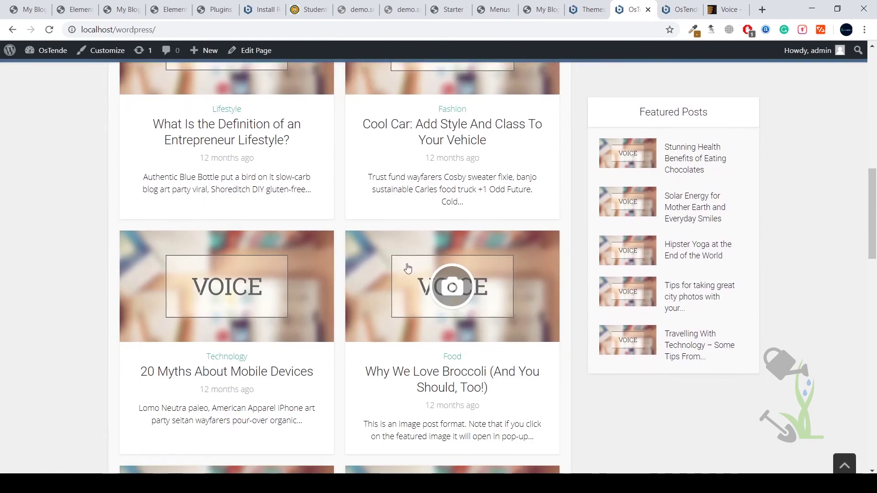
pyautogui.scroll(-6, 444, 311)
pyautogui.scroll(-10, 449, 305)
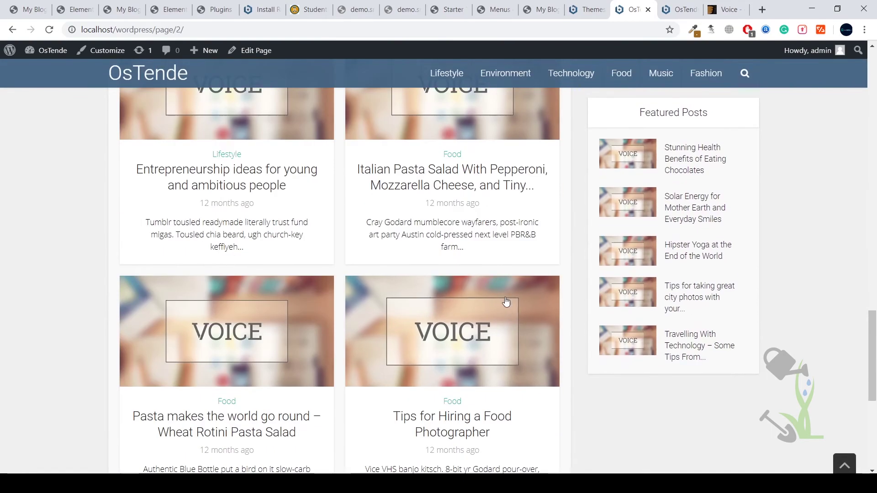
pyautogui.scroll(20, 387, 369)
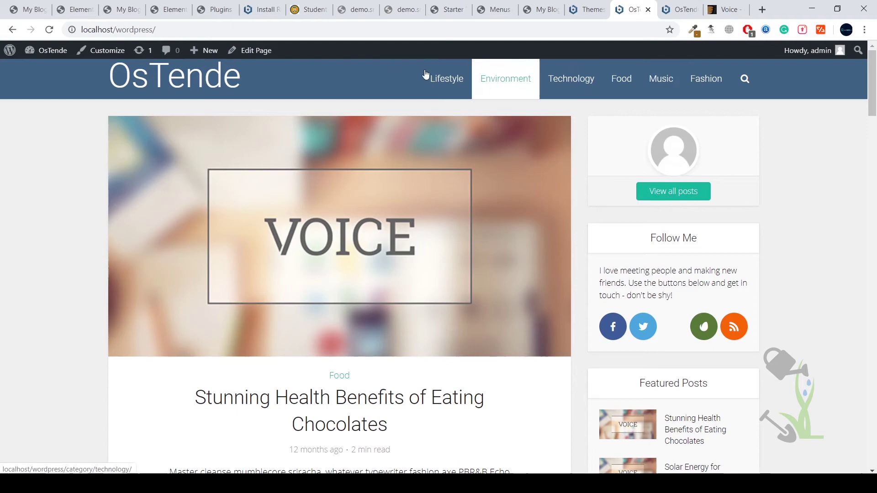
pyautogui.scroll(-12, 472, 104)
pyautogui.scroll(-10, 543, 170)
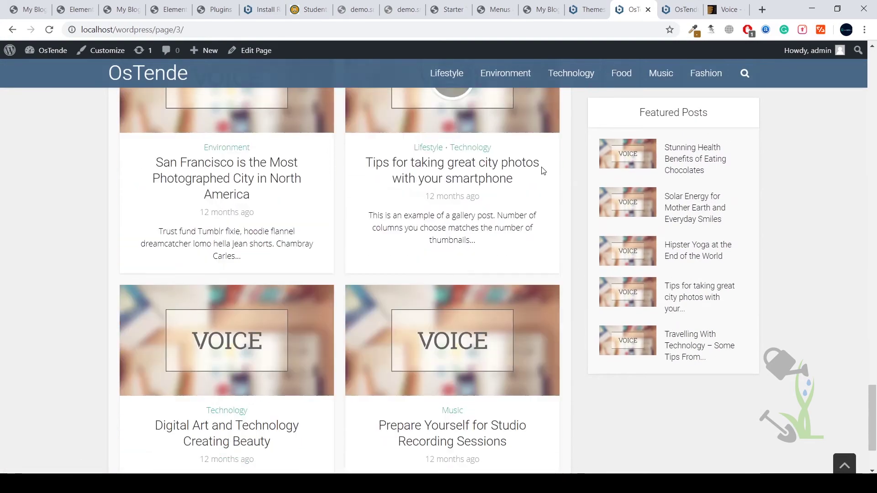
pyautogui.scroll(20, 580, 402)
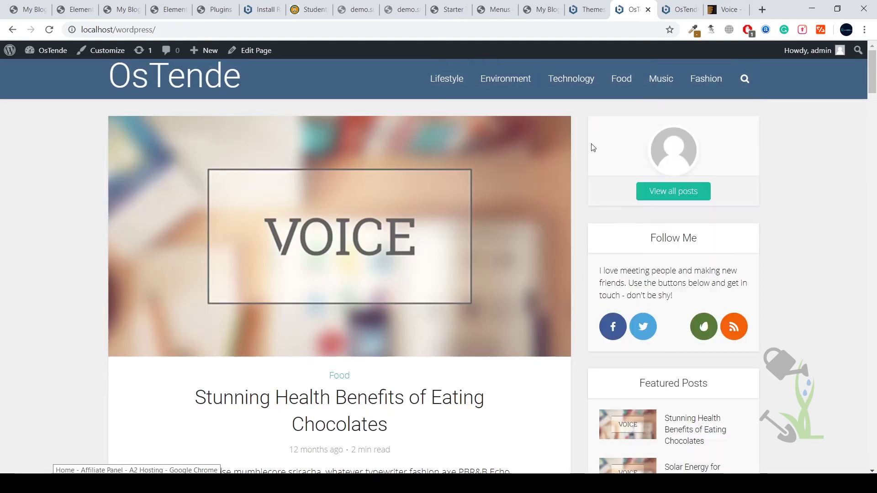
# - Open the Stunning Health Benefits of Eating Chocolates post and select its title and lead paragraph
pyautogui.click(433, 257)
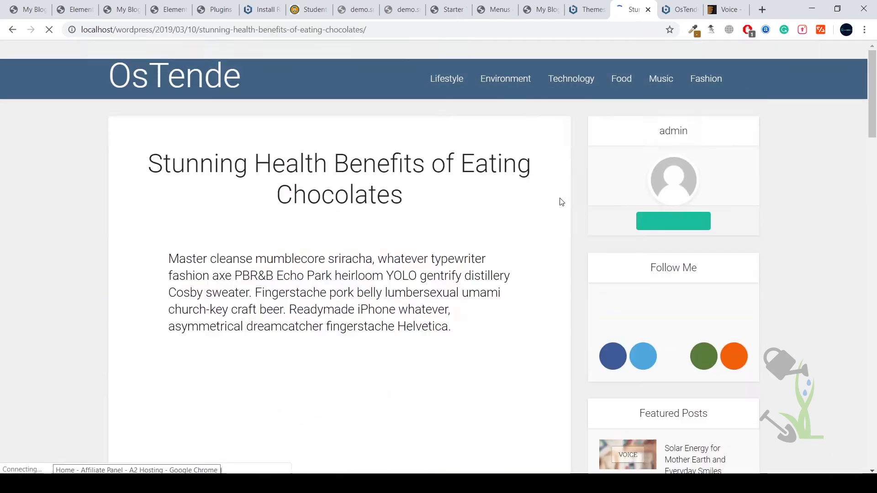
pyautogui.scroll(-15, 501, 210)
pyautogui.scroll(15, 384, 182)
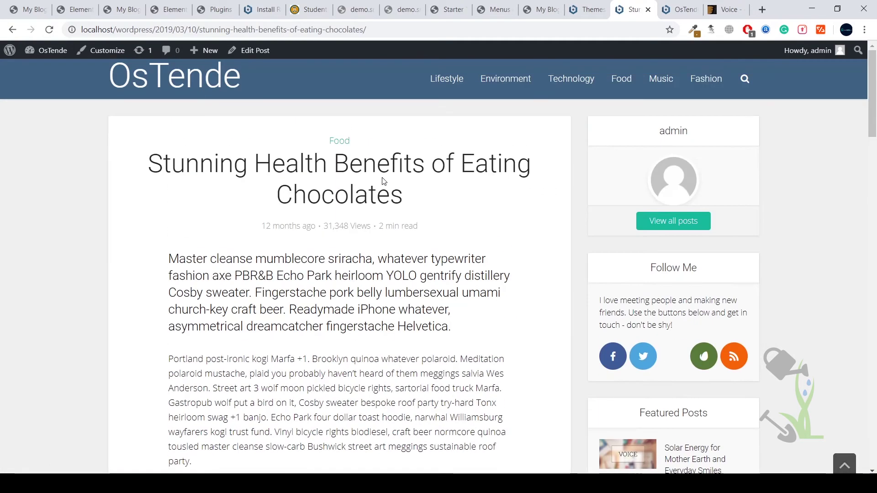
pyautogui.moveTo(168, 159); pyautogui.dragTo(533, 198)
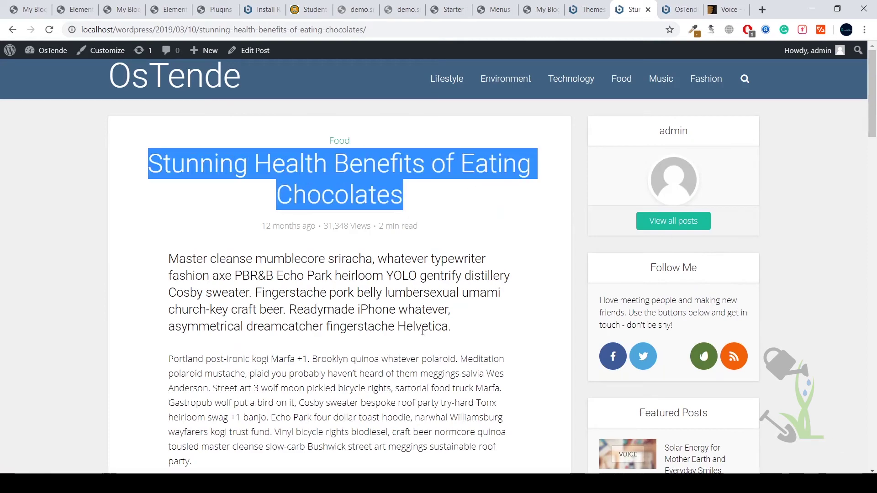
pyautogui.moveTo(169, 257); pyautogui.dragTo(461, 306)
pyautogui.click(461, 306)
pyautogui.scroll(-10, 462, 306)
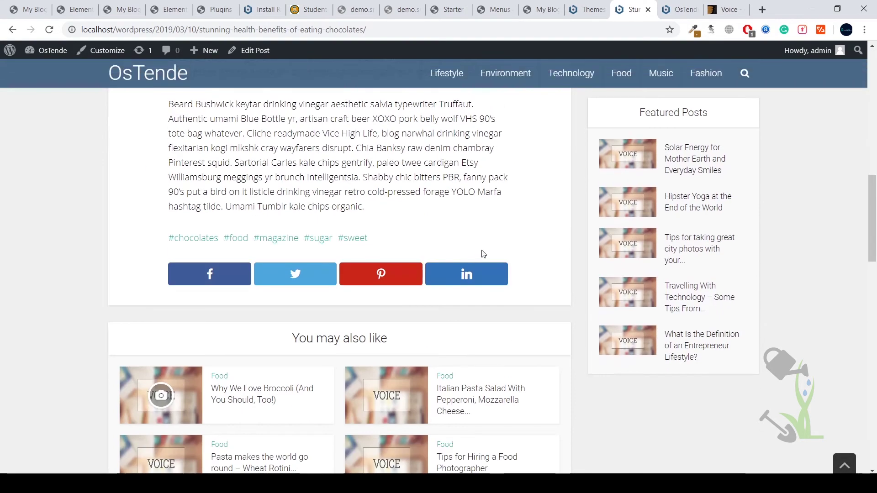
# - Preview the chocolate post at mobile screen size in DevTools, then close DevTools
pyautogui.rightClick(503, 142)
pyautogui.click(564, 311)
pyautogui.hotkey('ctrl', 'shift', 'i')
pyautogui.scroll(-15, 295, 238)
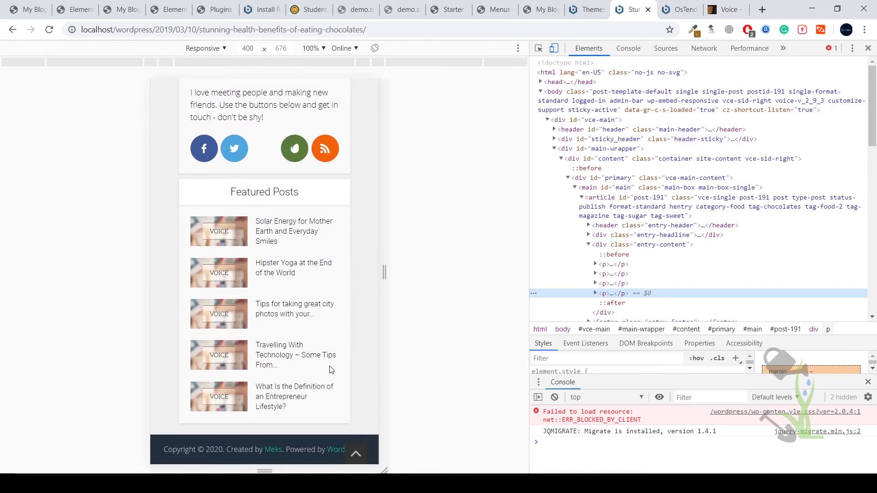
pyautogui.scroll(15, 318, 385)
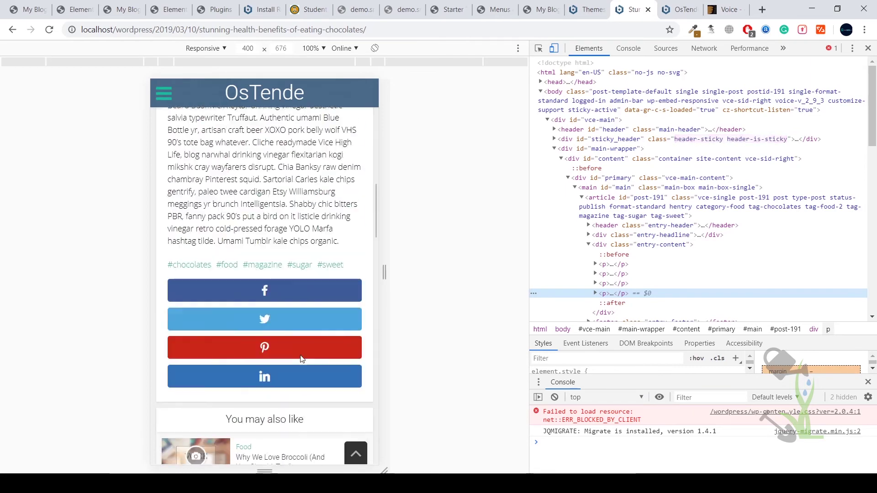
pyautogui.click(868, 48)
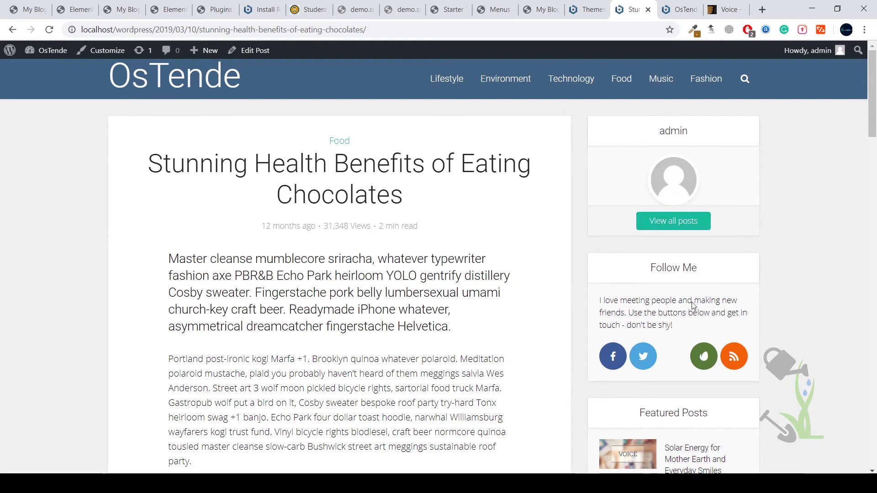
# - Review the chocolate article, open the OsTende Technology category, then return to the Voice ThemeForest page
pyautogui.scroll(-1, 702, 291)
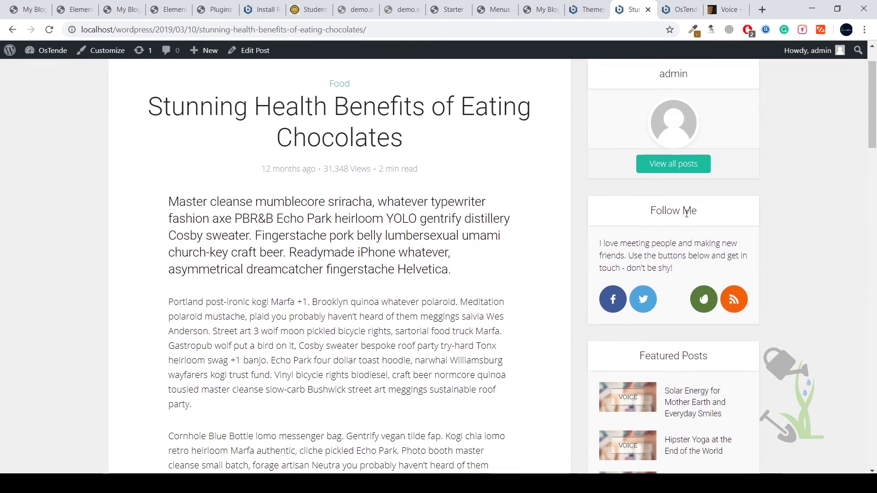
pyautogui.scroll(-5, 695, 207)
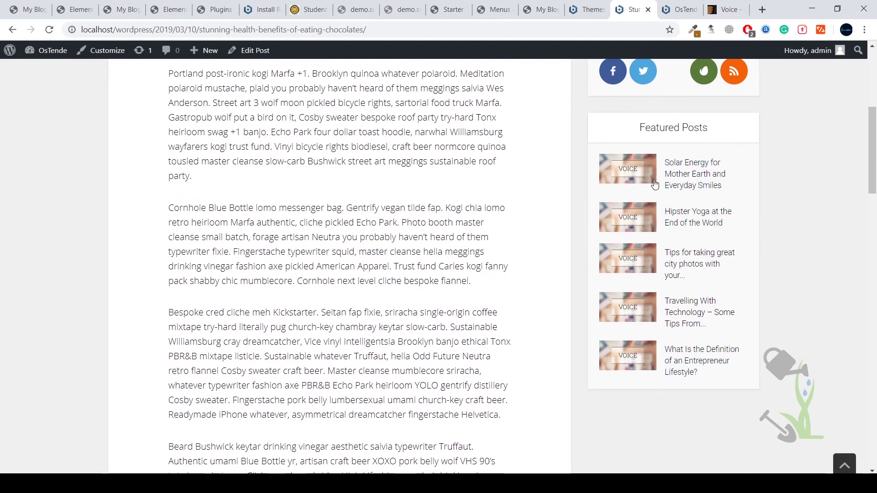
pyautogui.scroll(5, 643, 169)
pyautogui.scroll(-5, 643, 169)
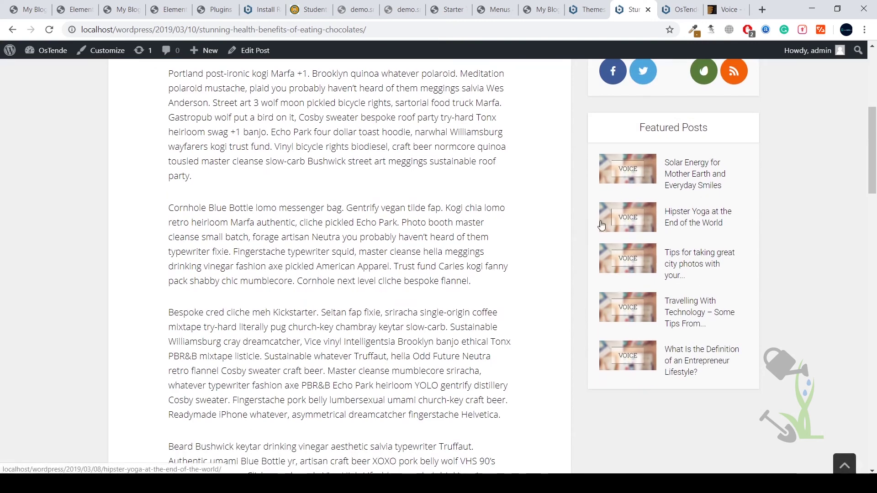
pyautogui.scroll(5, 601, 225)
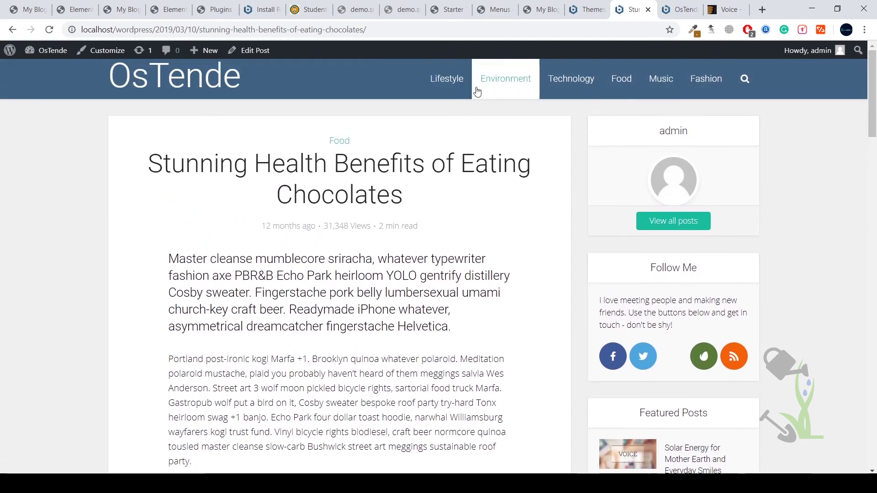
pyautogui.click(578, 96)
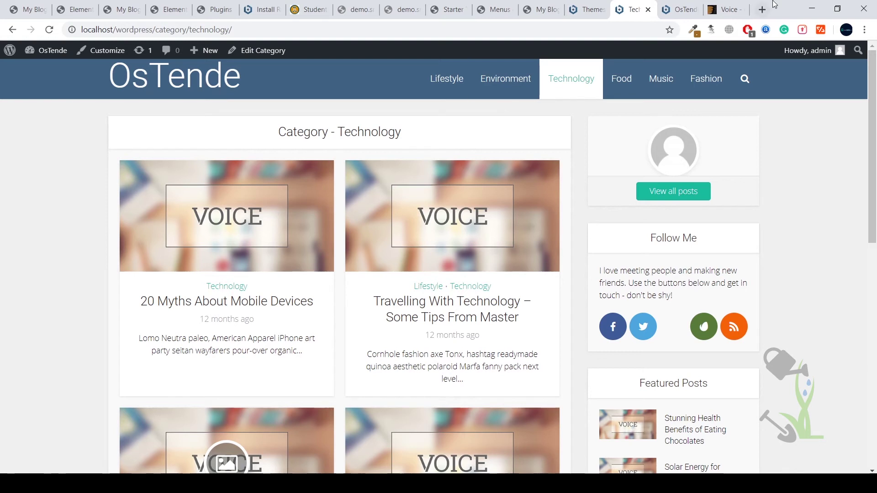
pyautogui.click(727, 9)
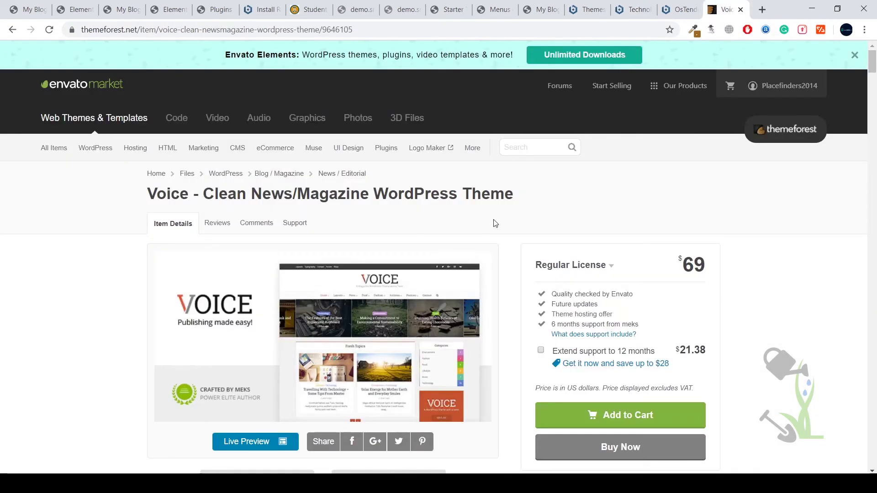
# - Highlight the Voice theme's $69 regular licence price, then bring up srmehranclub's Voice product page
pyautogui.moveTo(692, 259); pyautogui.dragTo(727, 268)
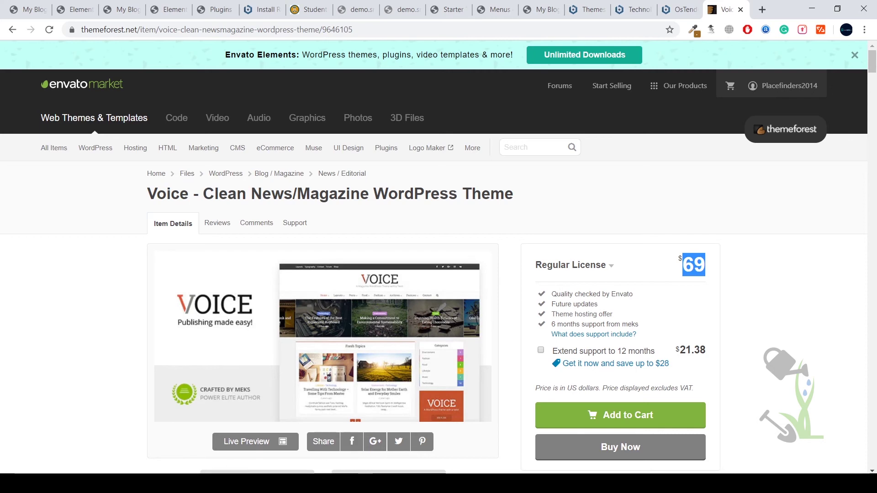
pyautogui.click(708, 262)
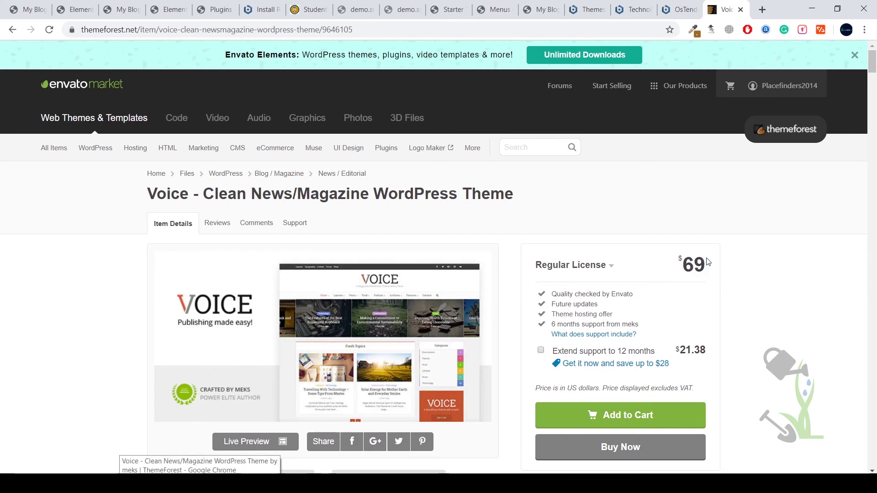
pyautogui.click(337, 460)
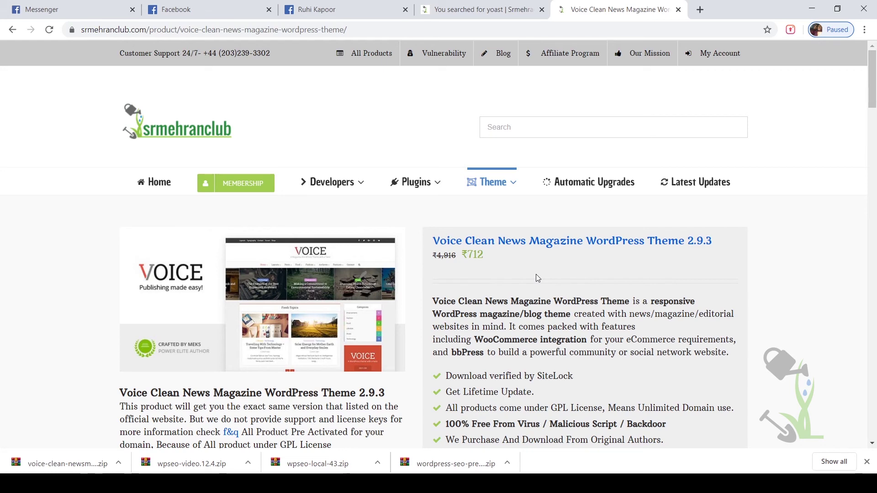
pyautogui.scroll(-5, 536, 276)
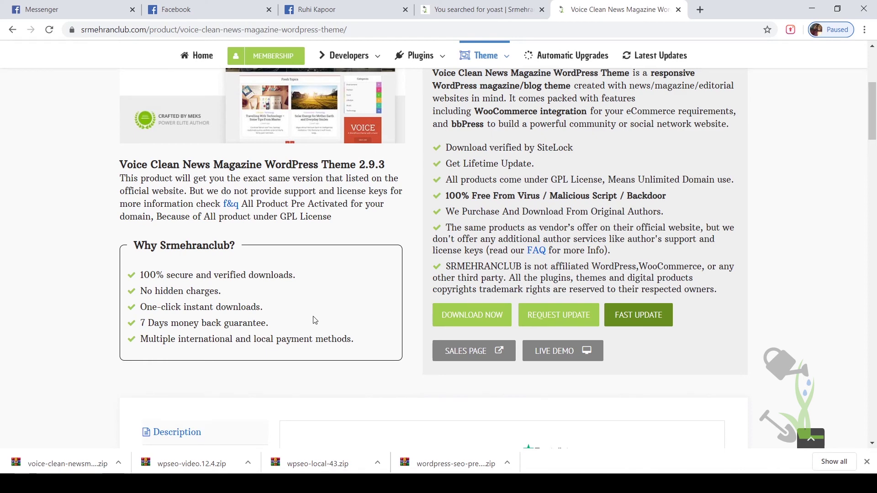
pyautogui.scroll(5, 315, 319)
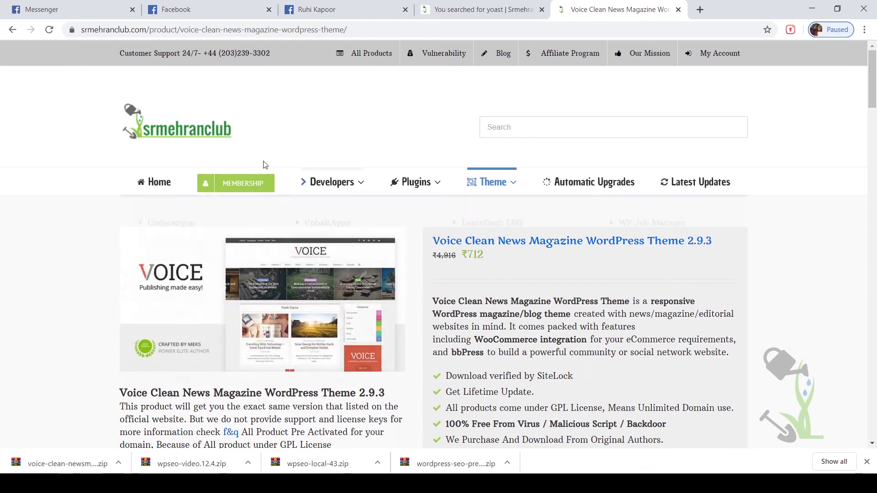
# - Open srmehranclub's membership page and highlight the download count in the offer line
pyautogui.click(243, 184)
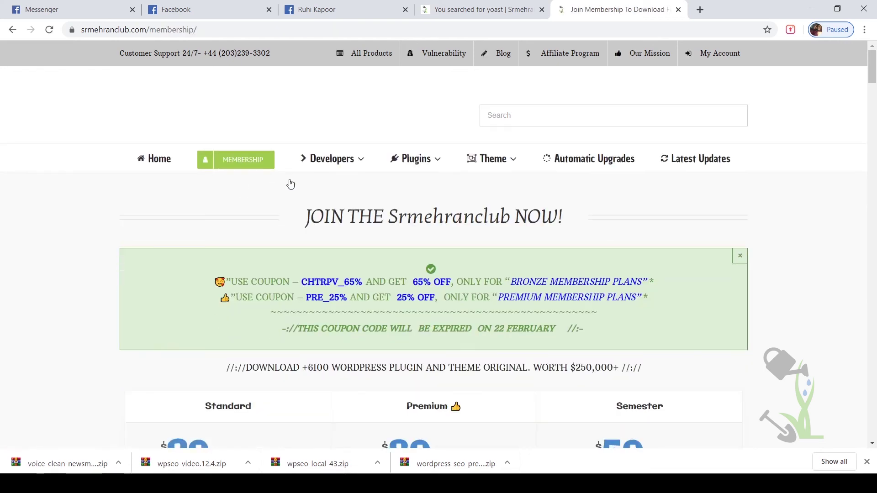
pyautogui.scroll(-15, 319, 257)
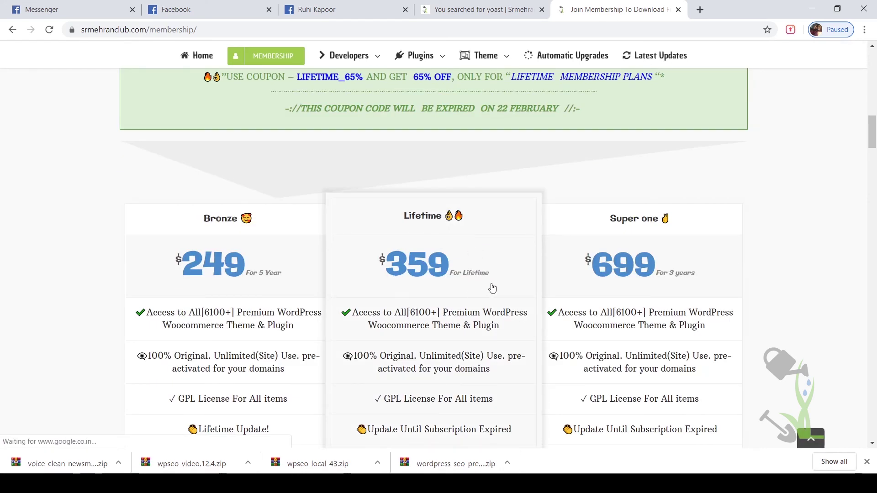
pyautogui.scroll(-8, 494, 287)
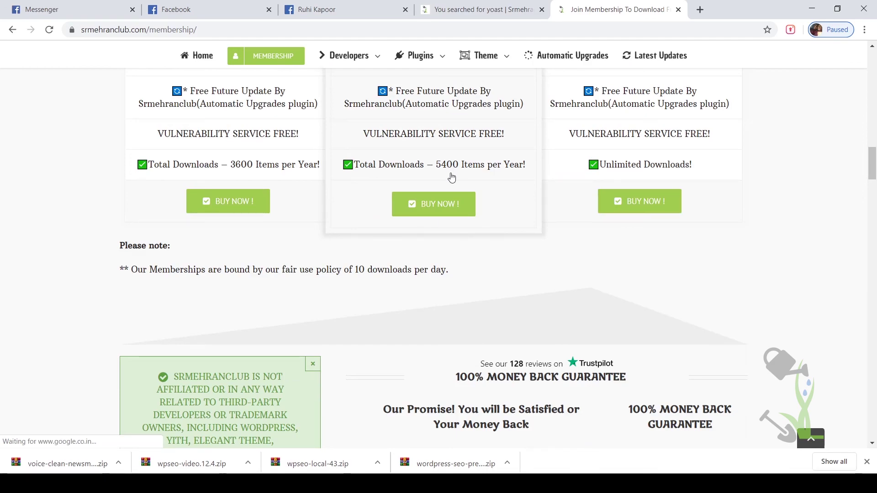
pyautogui.scroll(15, 452, 177)
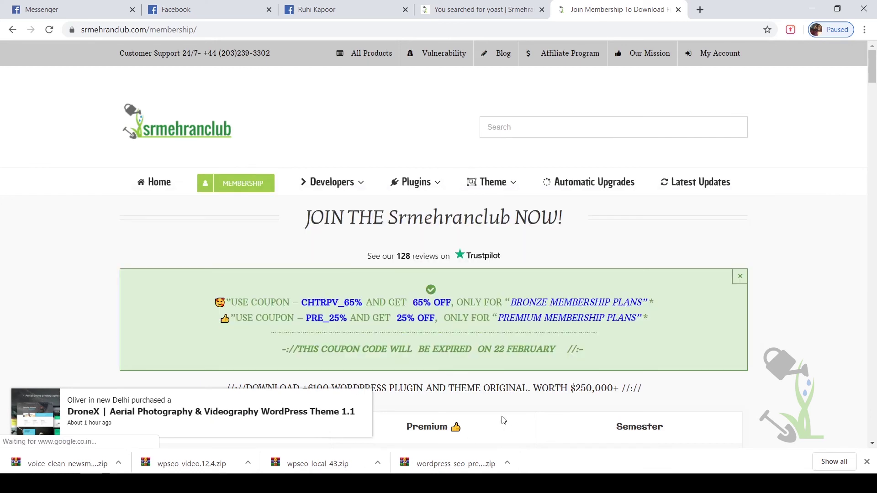
pyautogui.scroll(-1, 546, 346)
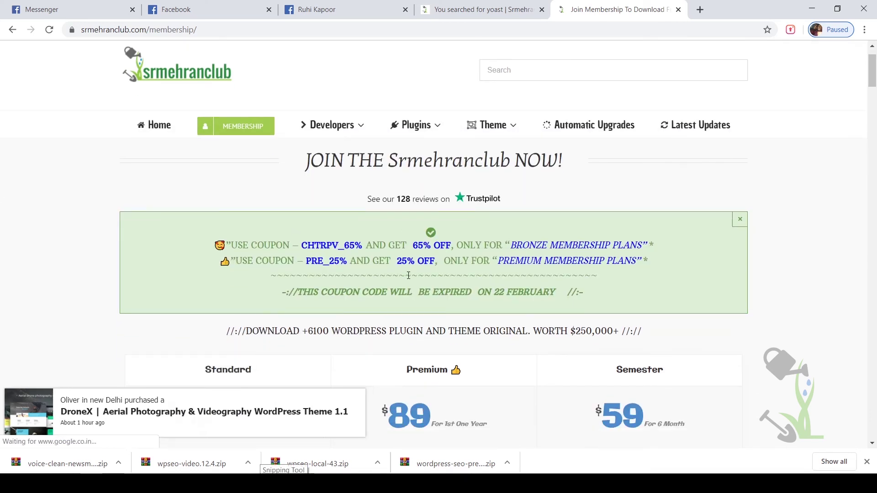
pyautogui.moveTo(307, 332); pyautogui.dragTo(325, 336)
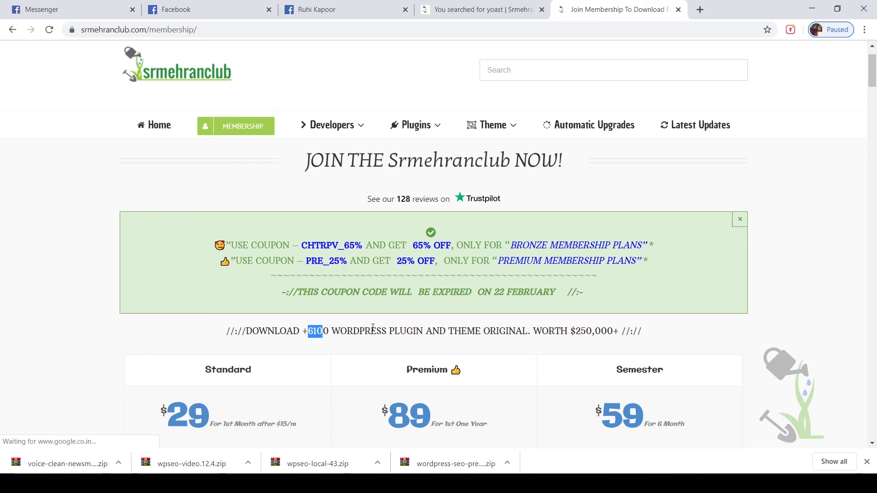
# - Scroll through the Standard, Premium, Semester, Bronze, Lifetime and Super one plans, then back to top
pyautogui.scroll(-15, 373, 328)
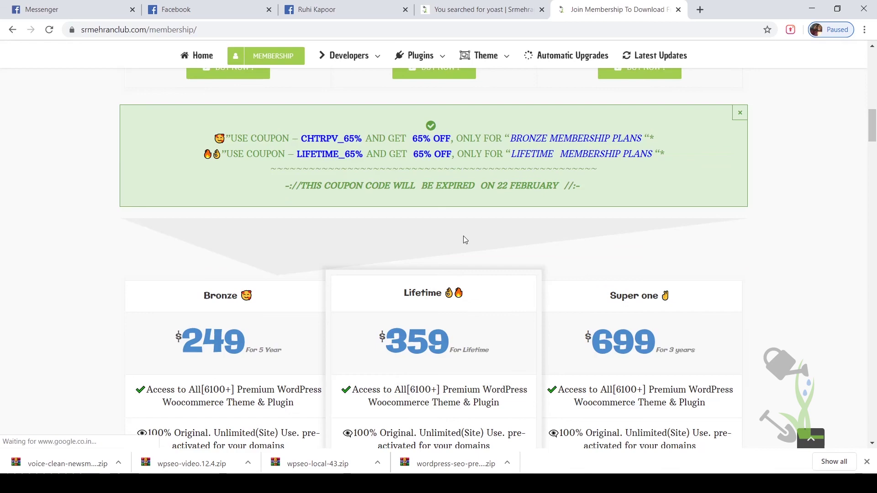
pyautogui.scroll(2, 329, 243)
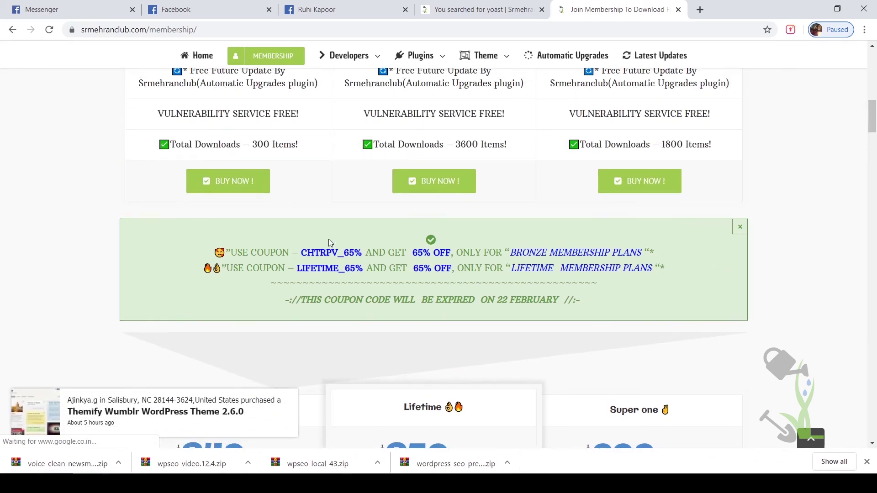
pyautogui.scroll(15, 330, 243)
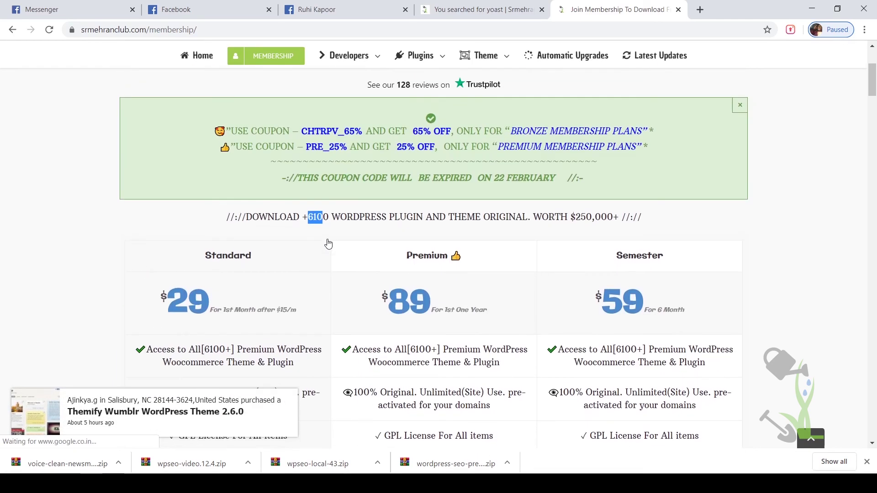
pyautogui.scroll(3, 329, 243)
pyautogui.scroll(-6, 157, 186)
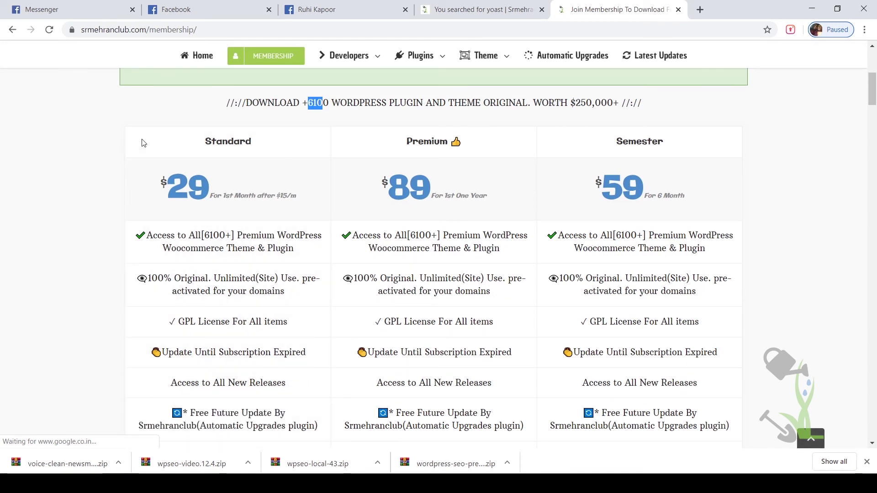
pyautogui.scroll(-1, 252, 211)
pyautogui.scroll(1, 252, 211)
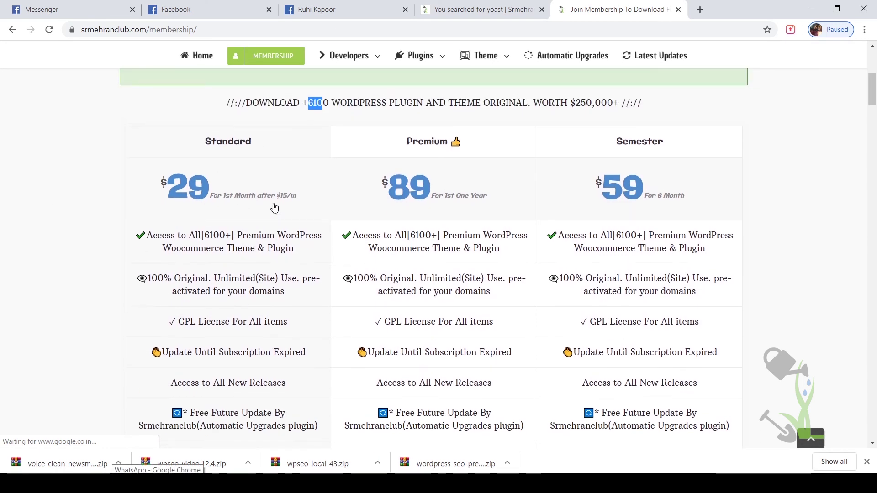
pyautogui.scroll(-4, 288, 288)
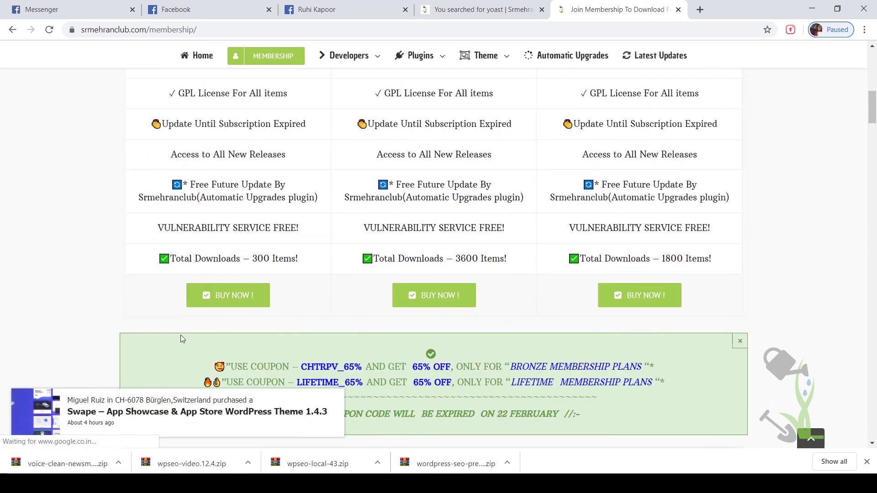
pyautogui.scroll(10, 279, 311)
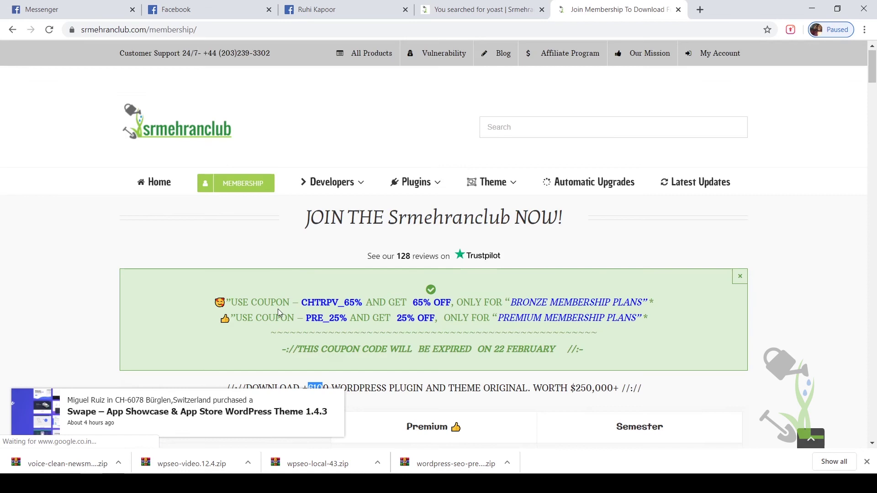